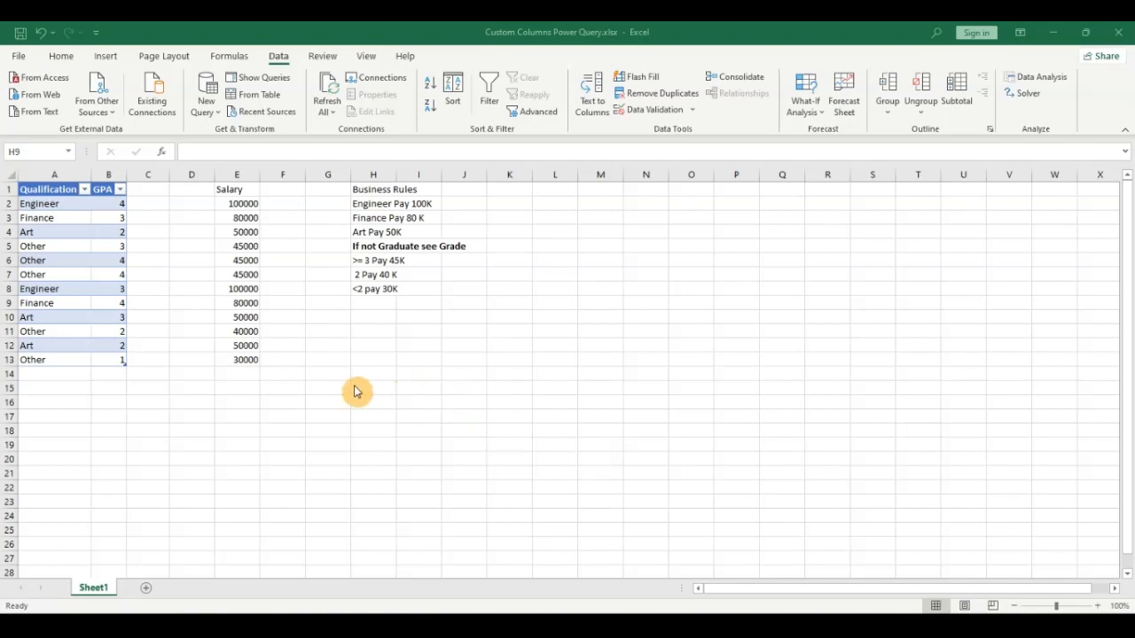
Look through the entries in the table's Qualification column
{"action": "left_click", "coordinate": [53, 205]}
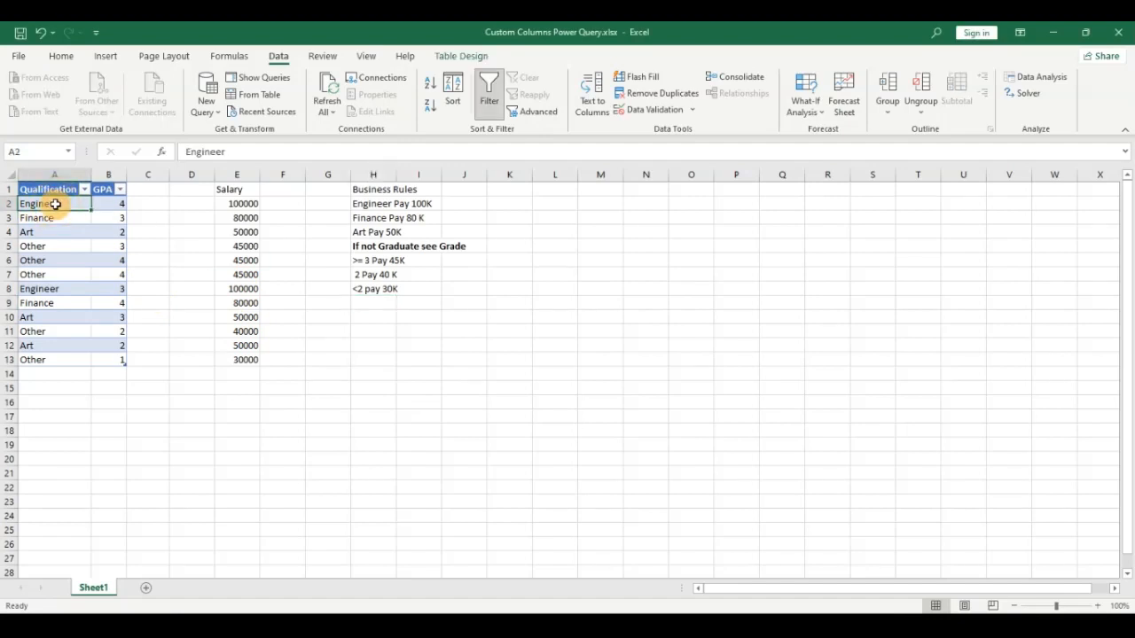
{"action": "key", "text": "Down"}
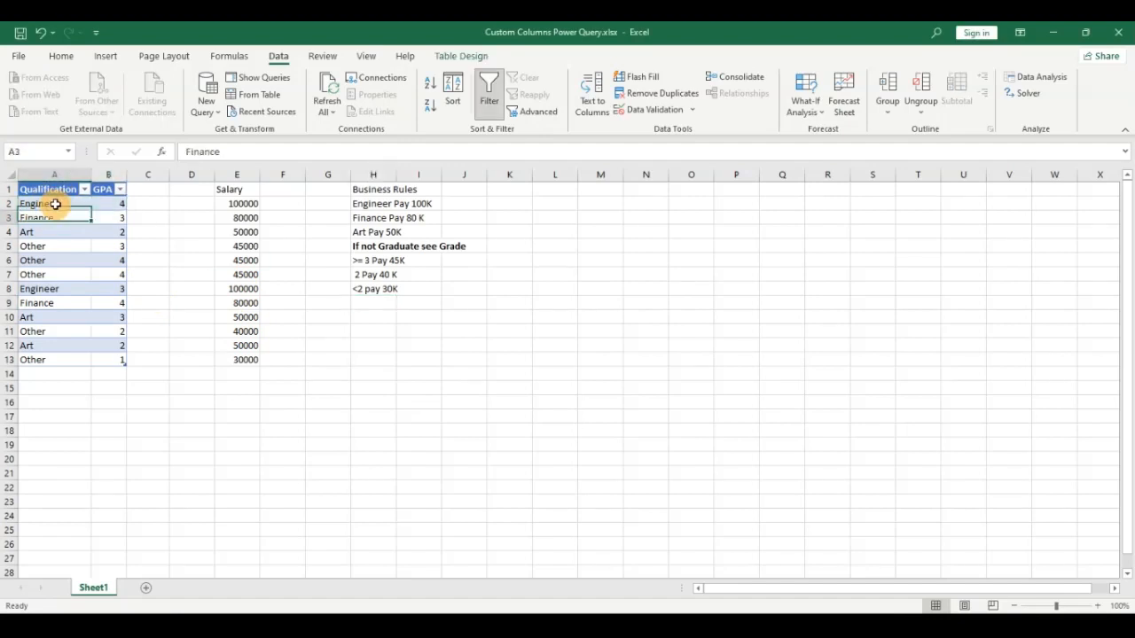
{"action": "left_click", "coordinate": [55, 204]}
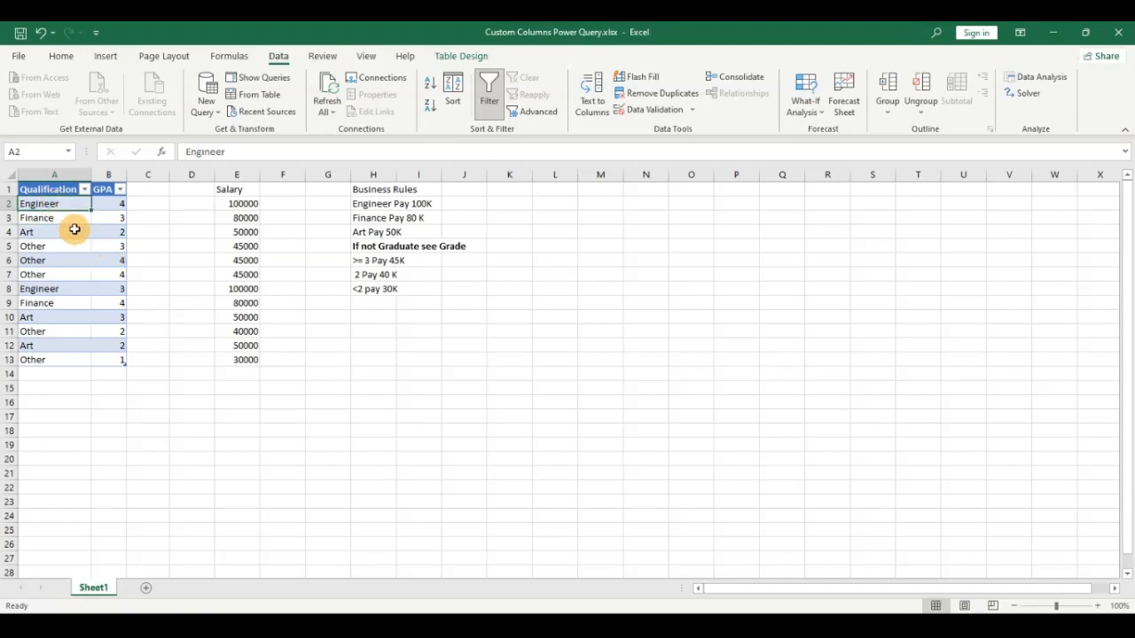
{"action": "left_click", "coordinate": [77, 360]}
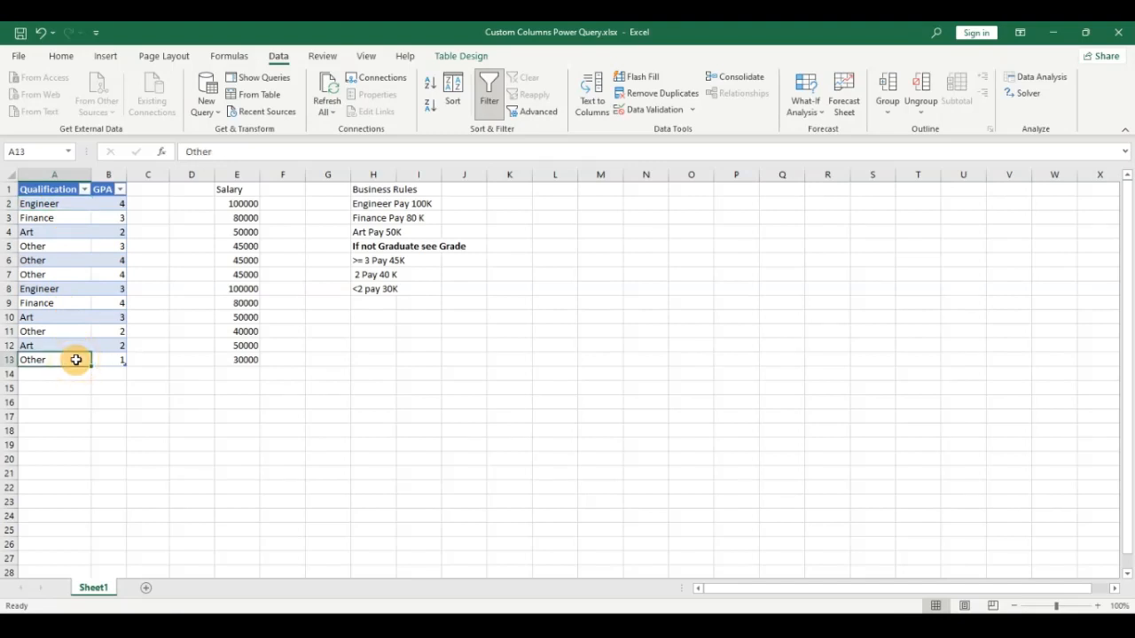
{"action": "key", "text": "Up"}
{"action": "key", "text": "Up"}
{"action": "key", "text": "Up"}
{"action": "key", "text": "Up"}
{"action": "key", "text": "Up"}
{"action": "key", "text": "Up"}
{"action": "key", "text": "Up"}
{"action": "key", "text": "Up"}
{"action": "key", "text": "Up"}
{"action": "key", "text": "Up"}
{"action": "key", "text": "Up"}
{"action": "key", "text": "Up"}
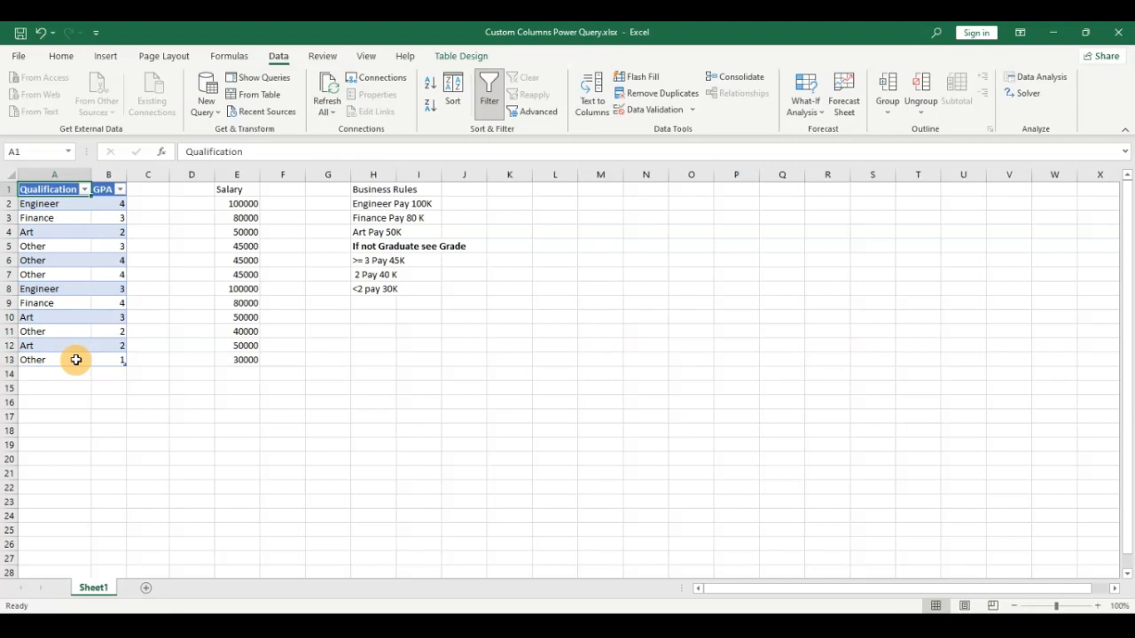
{"action": "key", "text": "Down"}
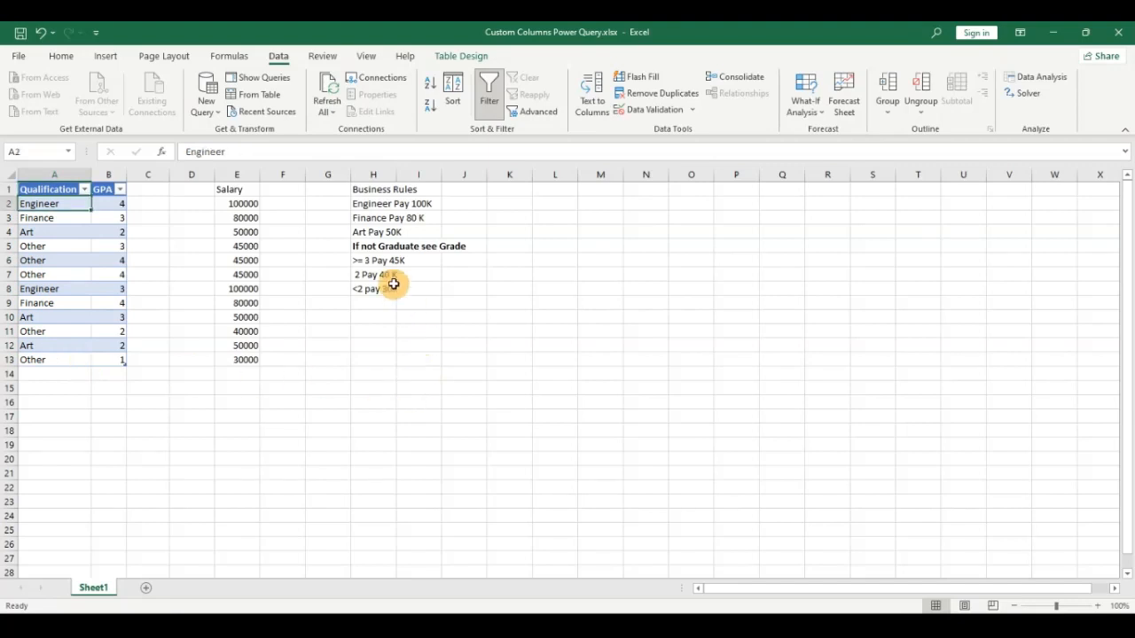
Read the business rules in H2:H8, from the pay per qualification to the grade-based pay for non-graduates
{"action": "left_click", "coordinate": [369, 204]}
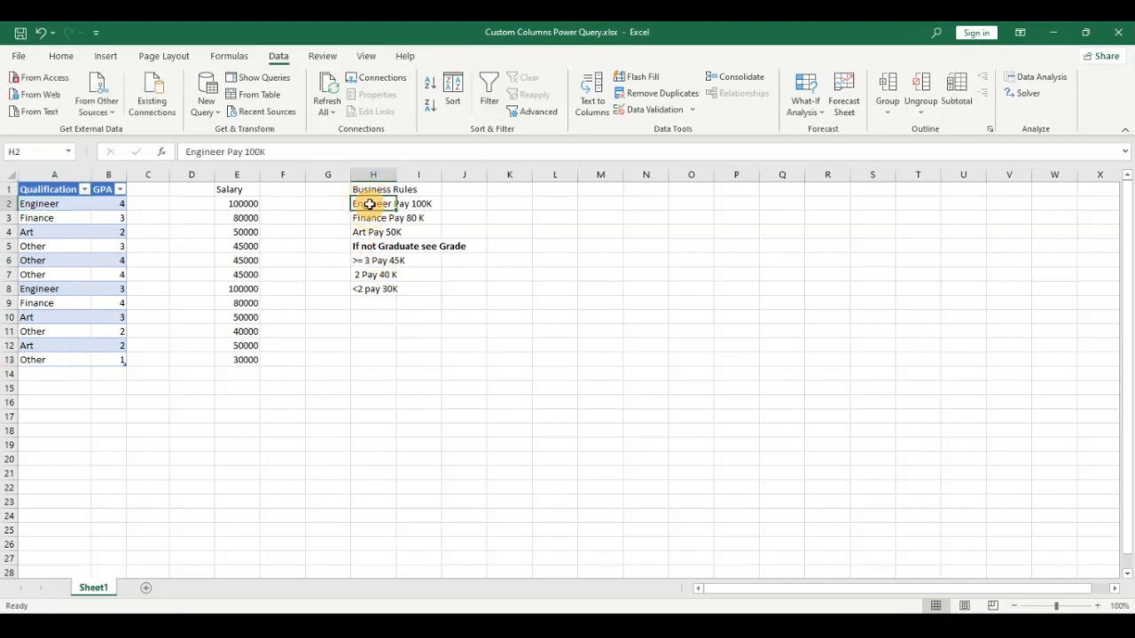
{"action": "key", "text": "Down"}
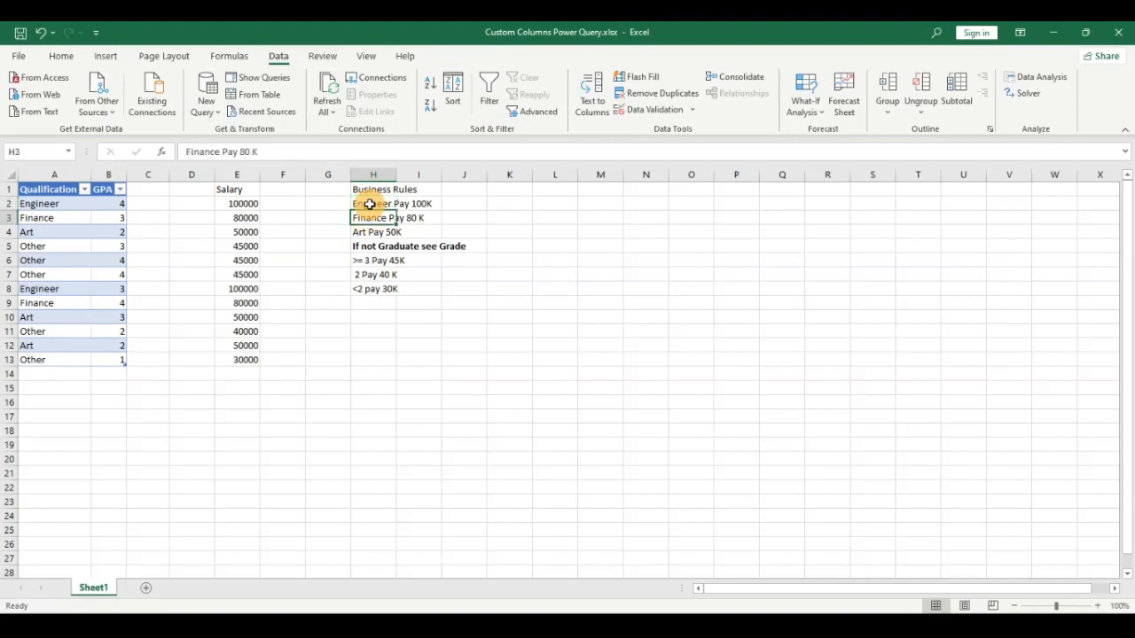
{"action": "key", "text": "Down"}
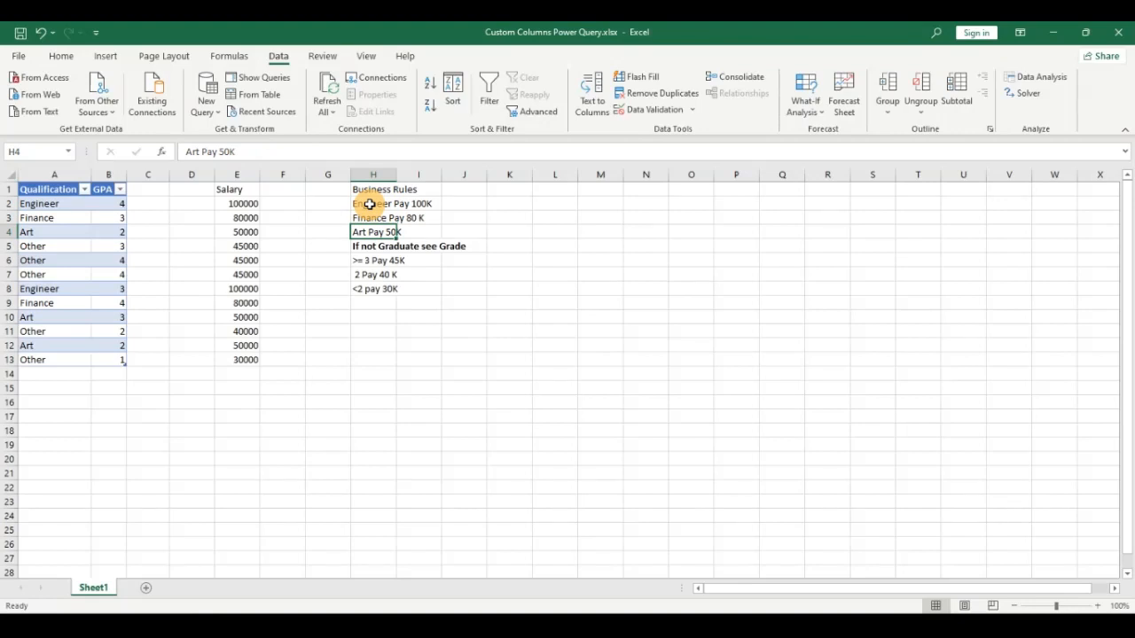
{"action": "key", "text": "Down"}
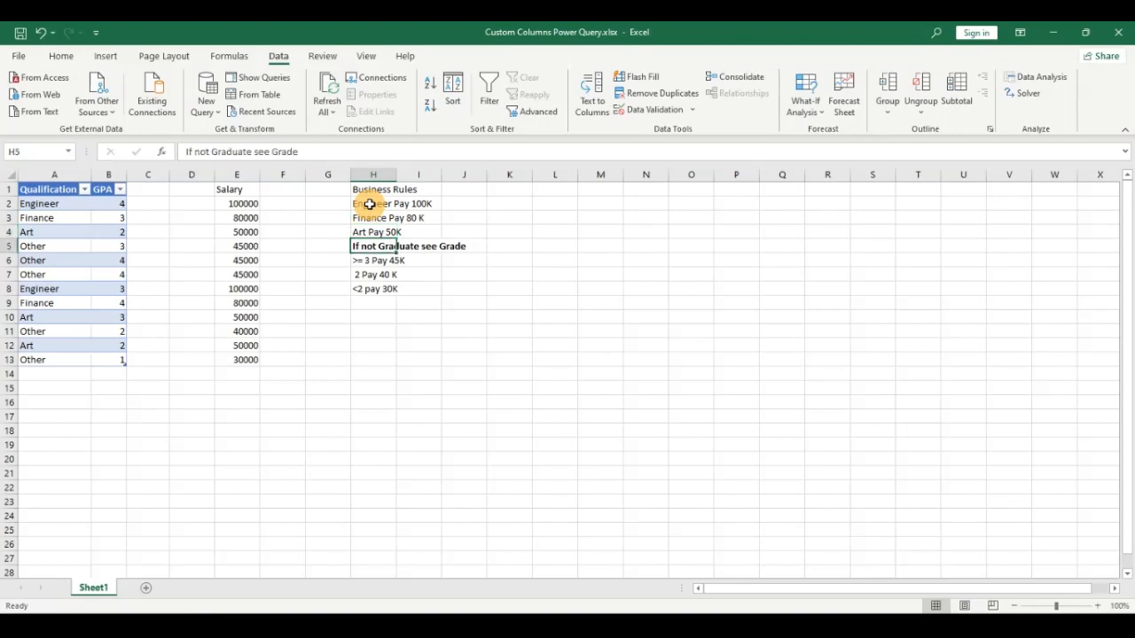
{"action": "key", "text": "Down"}
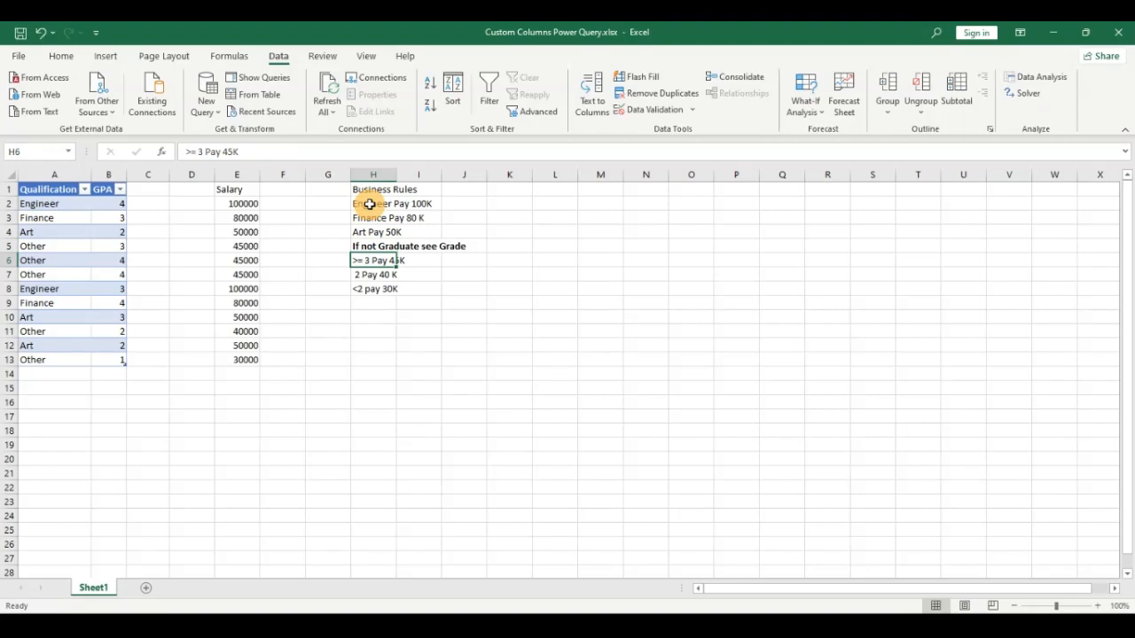
{"action": "key", "text": "Down"}
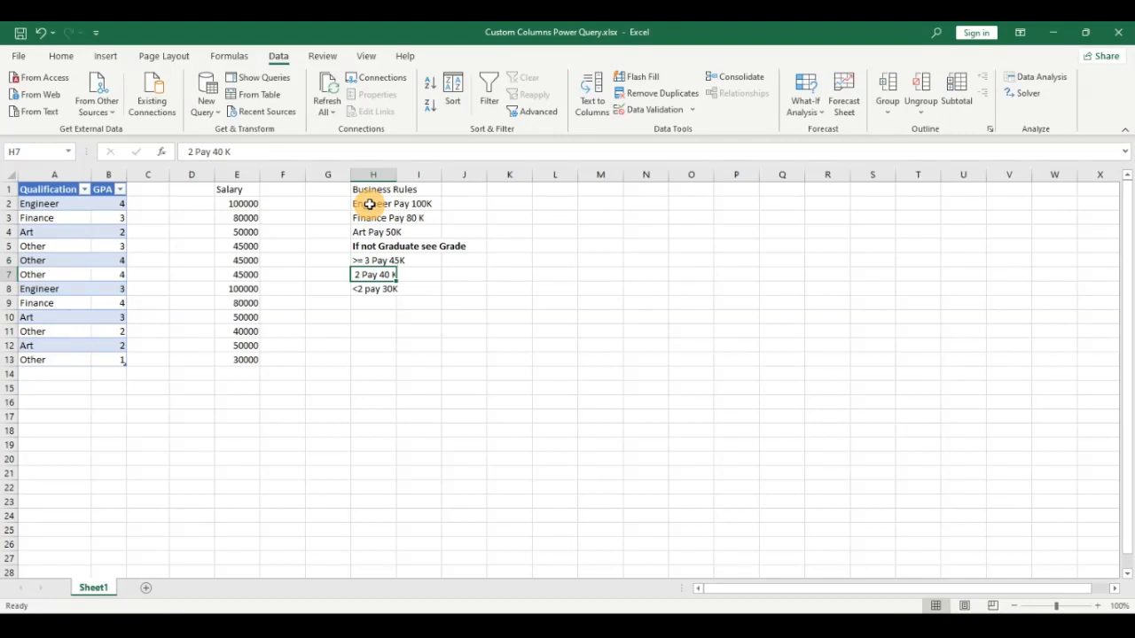
{"action": "key", "text": "Down"}
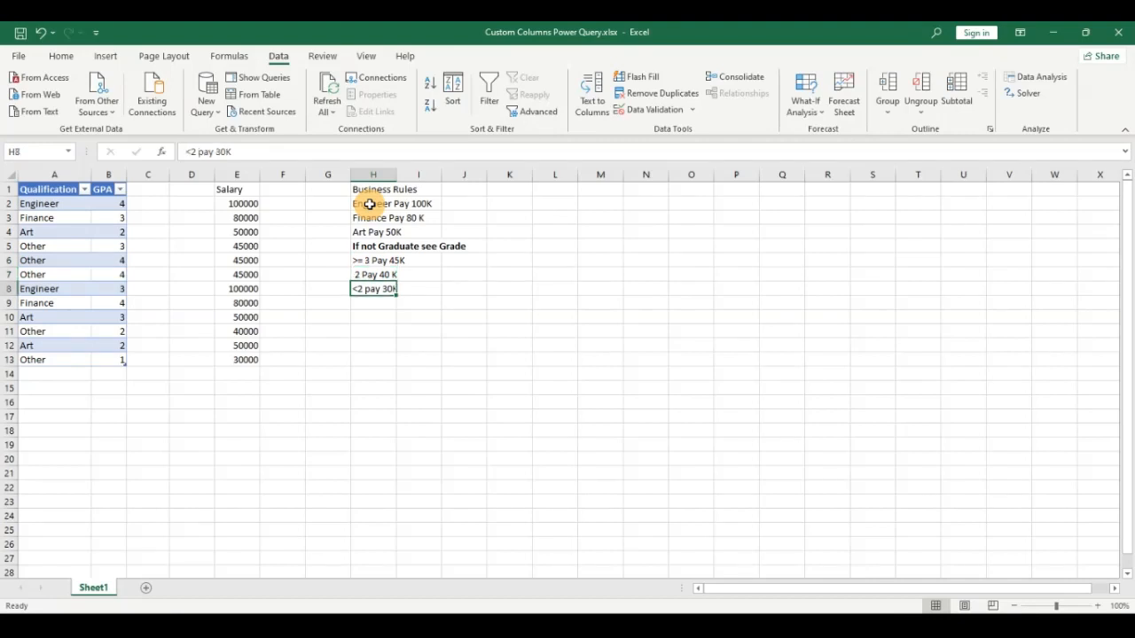
Examine the nested IF formulas in several cells of the Salary column
{"action": "left_click", "coordinate": [245, 206]}
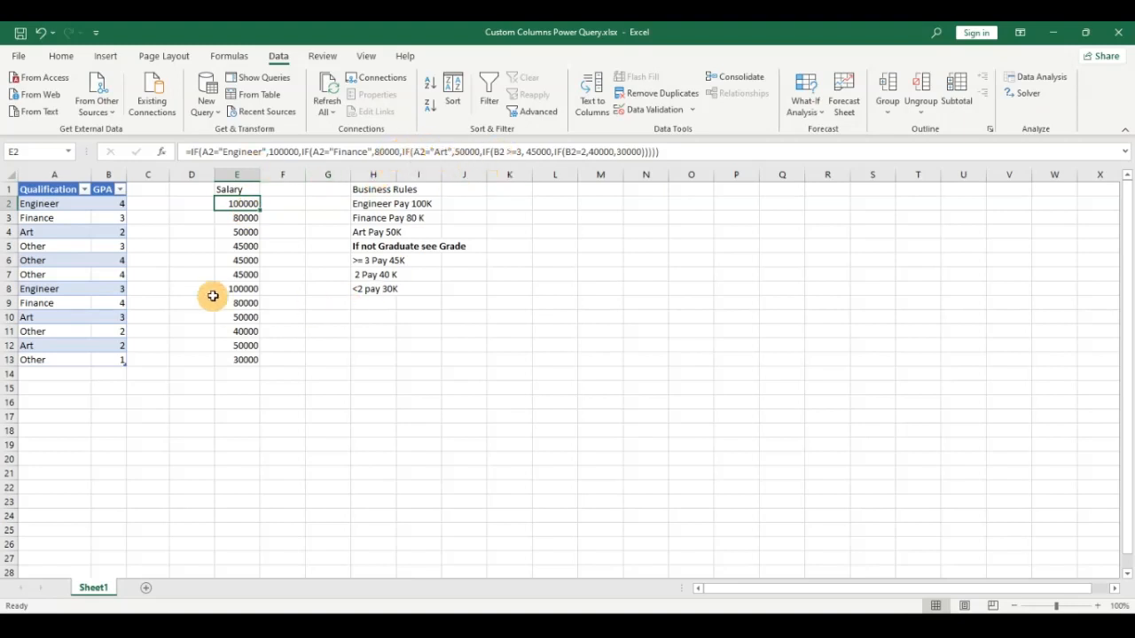
{"action": "left_click", "coordinate": [256, 222]}
{"action": "left_click", "coordinate": [251, 248]}
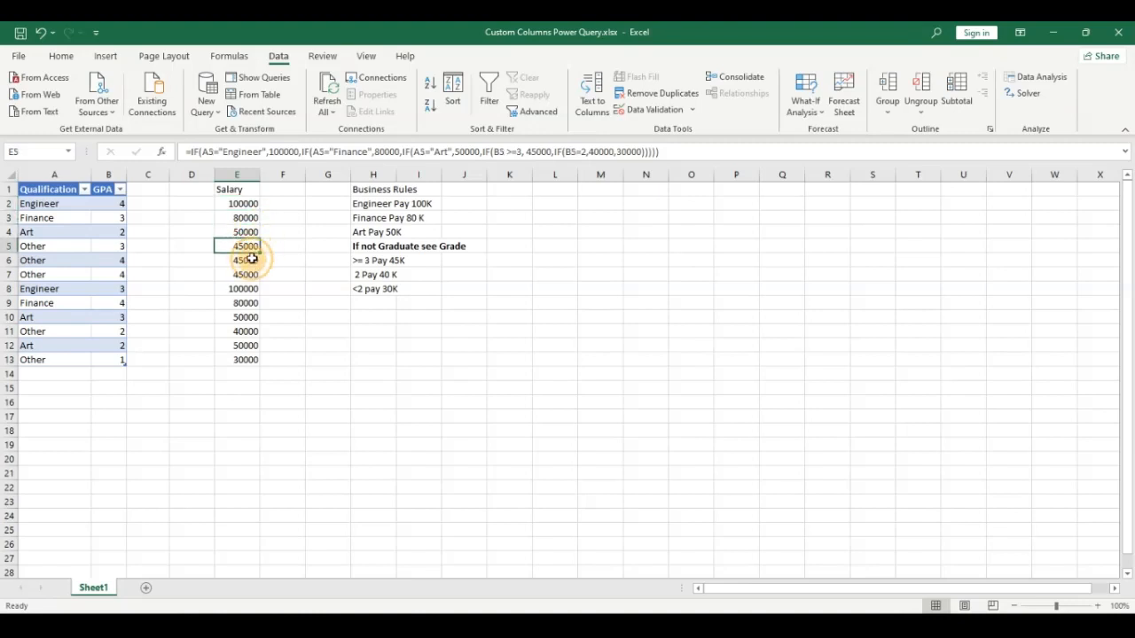
{"action": "left_click", "coordinate": [251, 276]}
{"action": "left_click", "coordinate": [239, 245]}
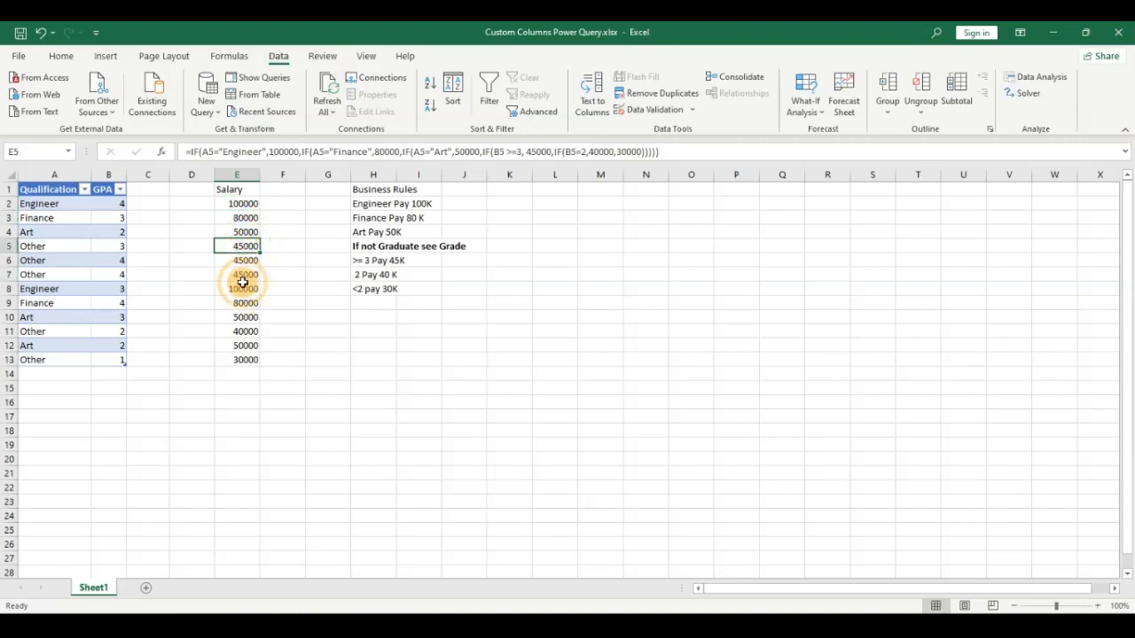
{"action": "left_click", "coordinate": [239, 316]}
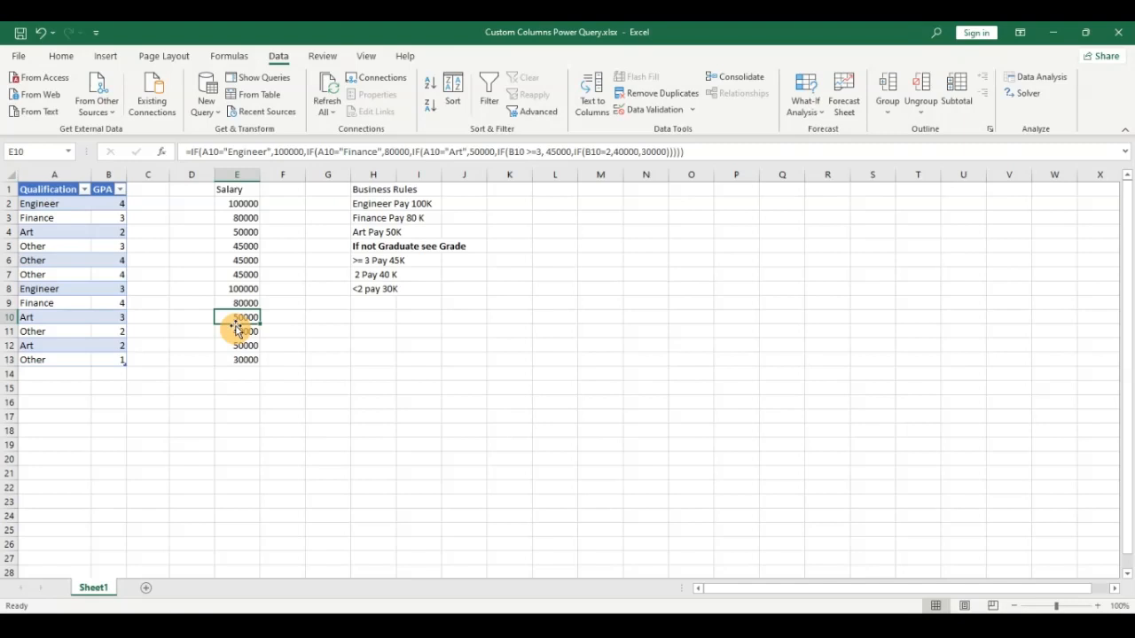
Load the Qualification and GPA table into the Power Query Editor and select the Qualification column
{"action": "left_click", "coordinate": [42, 232]}
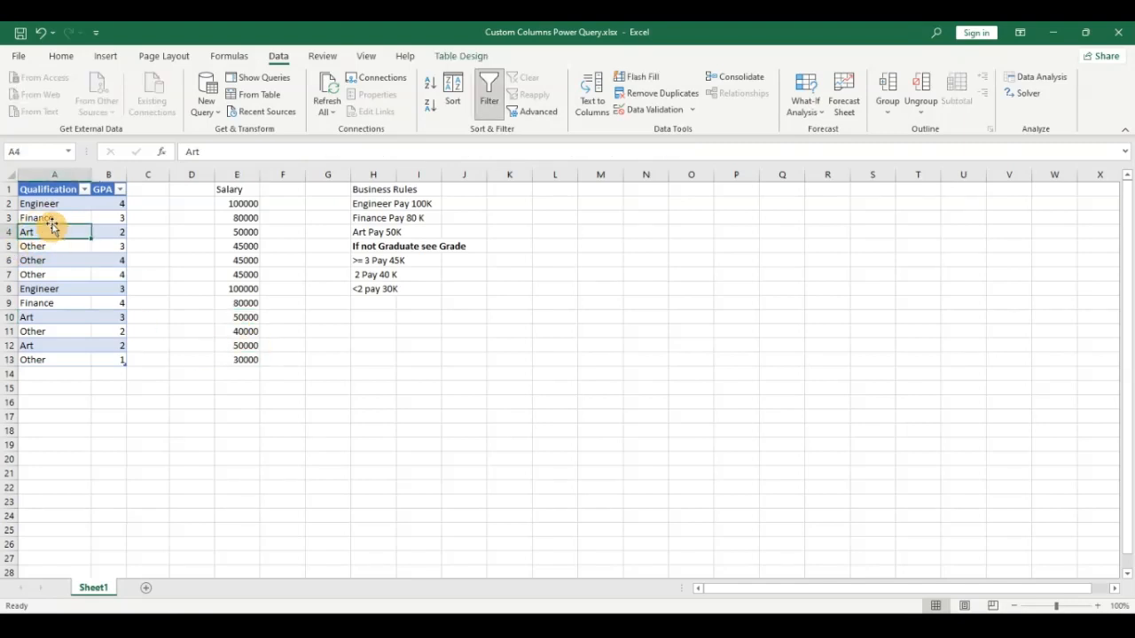
{"action": "left_click", "coordinate": [49, 220]}
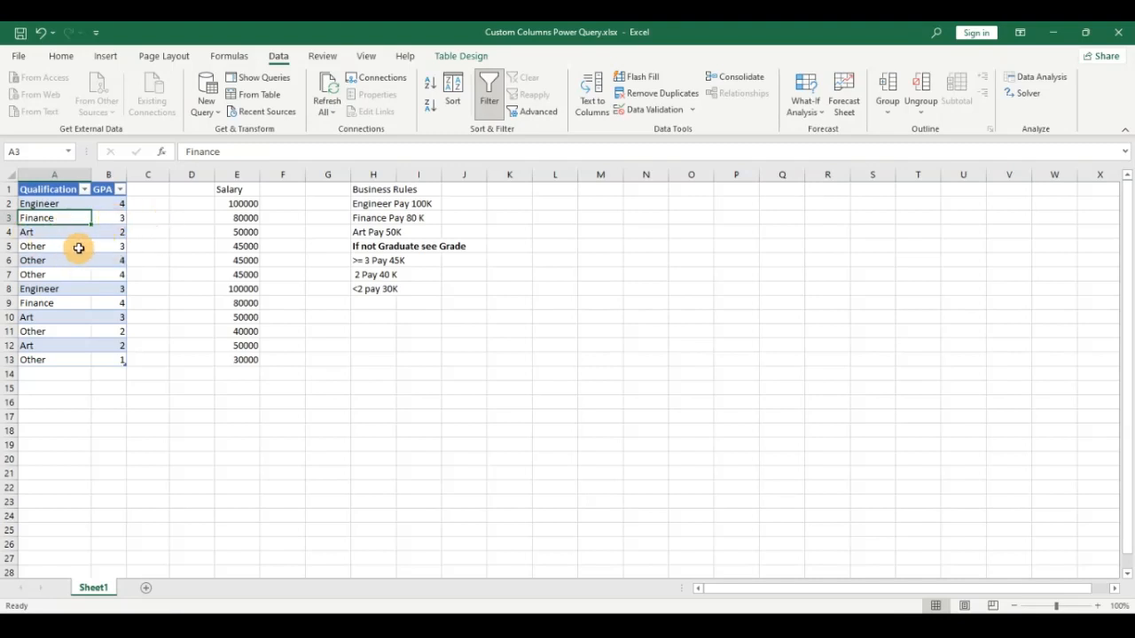
{"action": "left_click", "coordinate": [262, 97]}
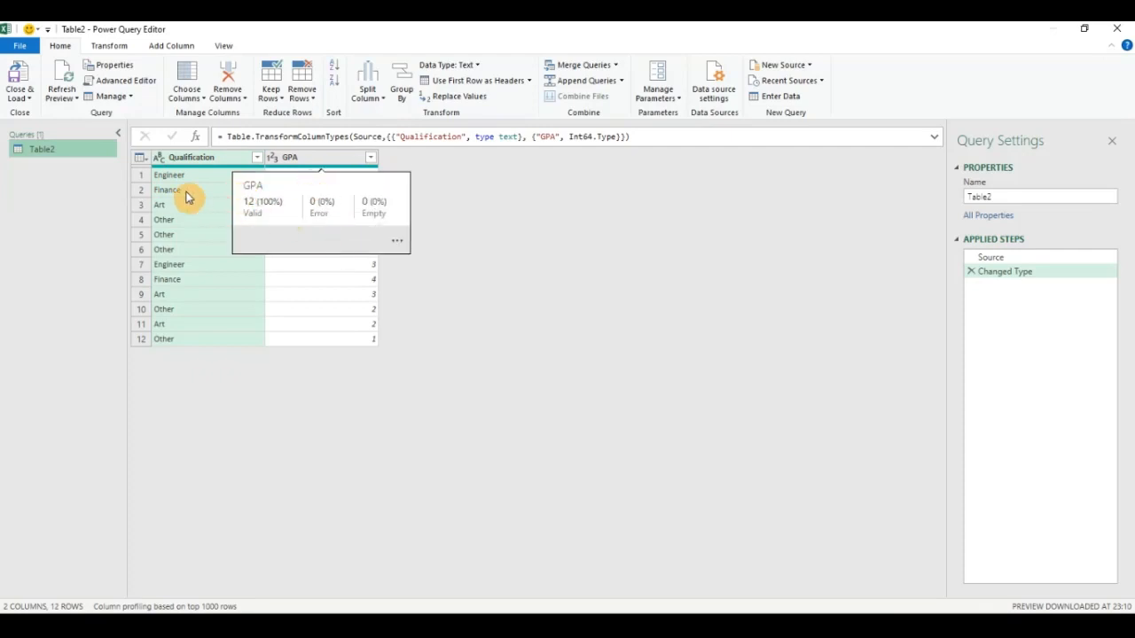
{"action": "left_click", "coordinate": [290, 158]}
{"action": "left_click", "coordinate": [222, 158]}
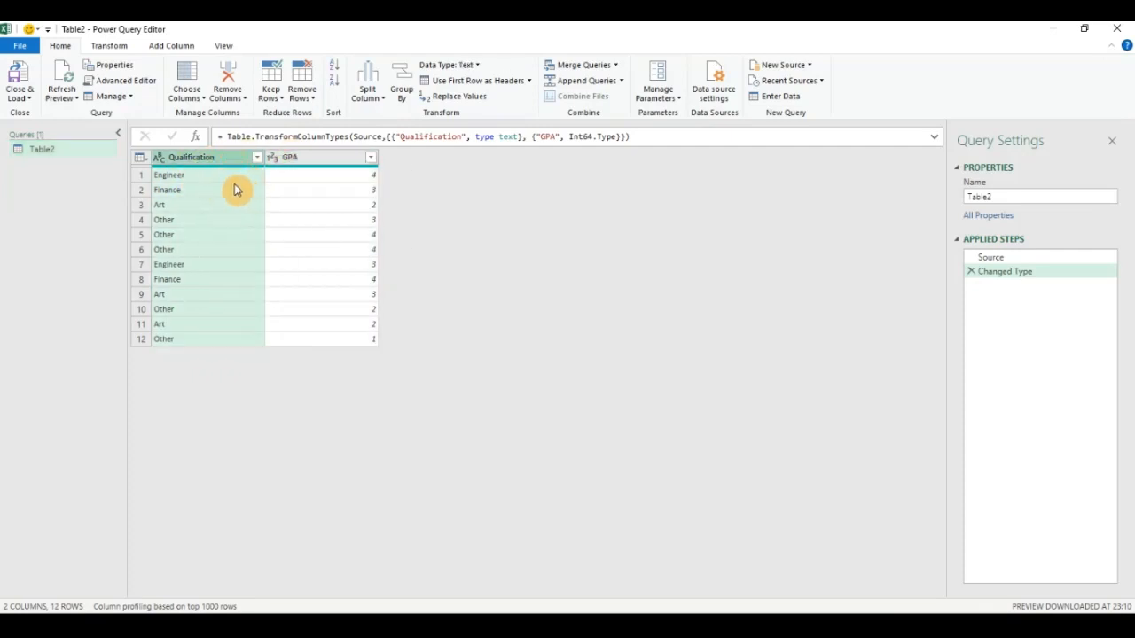
Start a new conditional column and name it Salary
{"action": "left_click", "coordinate": [174, 46]}
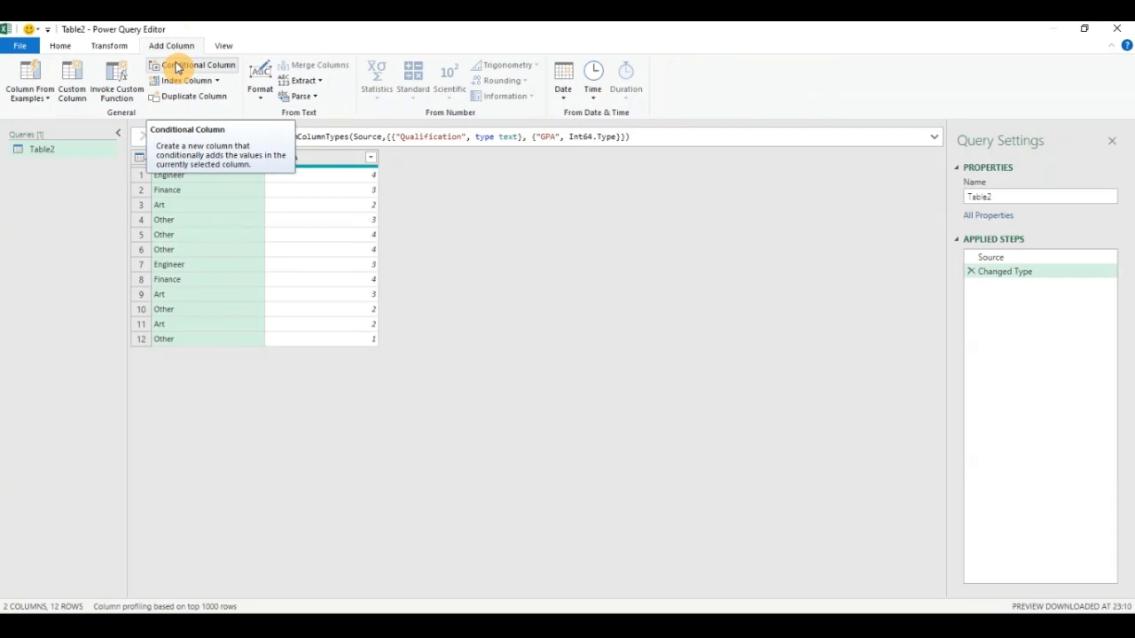
{"action": "left_click", "coordinate": [178, 68]}
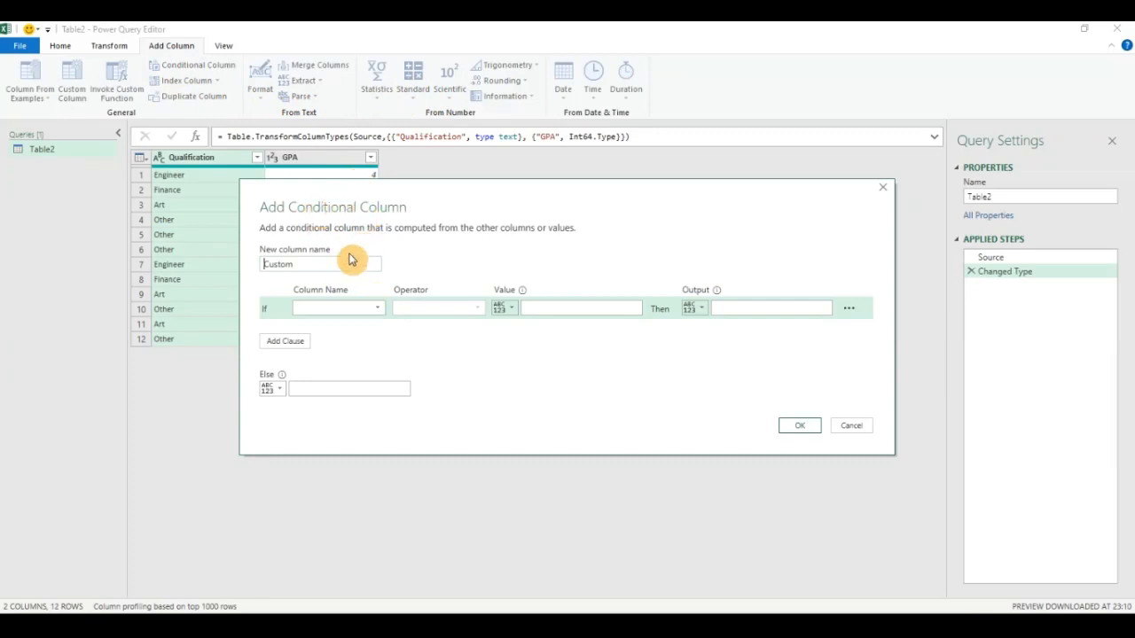
{"action": "key", "text": "ctrl+a"}
{"action": "type", "text": "Sla"}
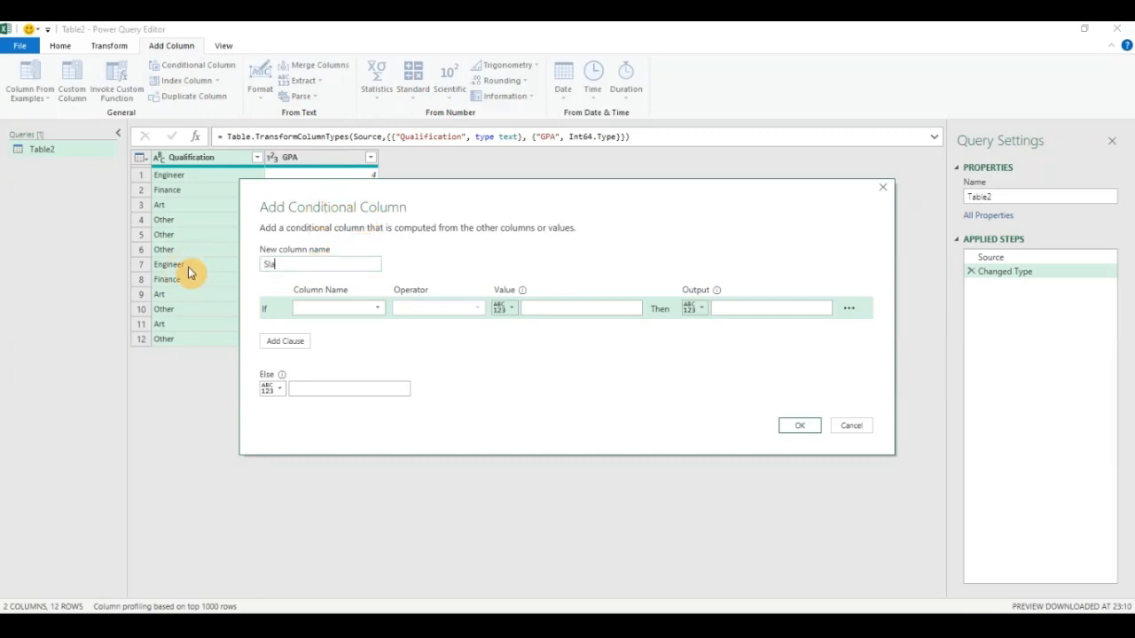
{"action": "type", "text": "ry"}
{"action": "key", "text": "BackSpace"}
{"action": "key", "text": "BackSpace"}
{"action": "key", "text": "BackSpace"}
{"action": "key", "text": "BackSpace"}
{"action": "type", "text": "alary"}
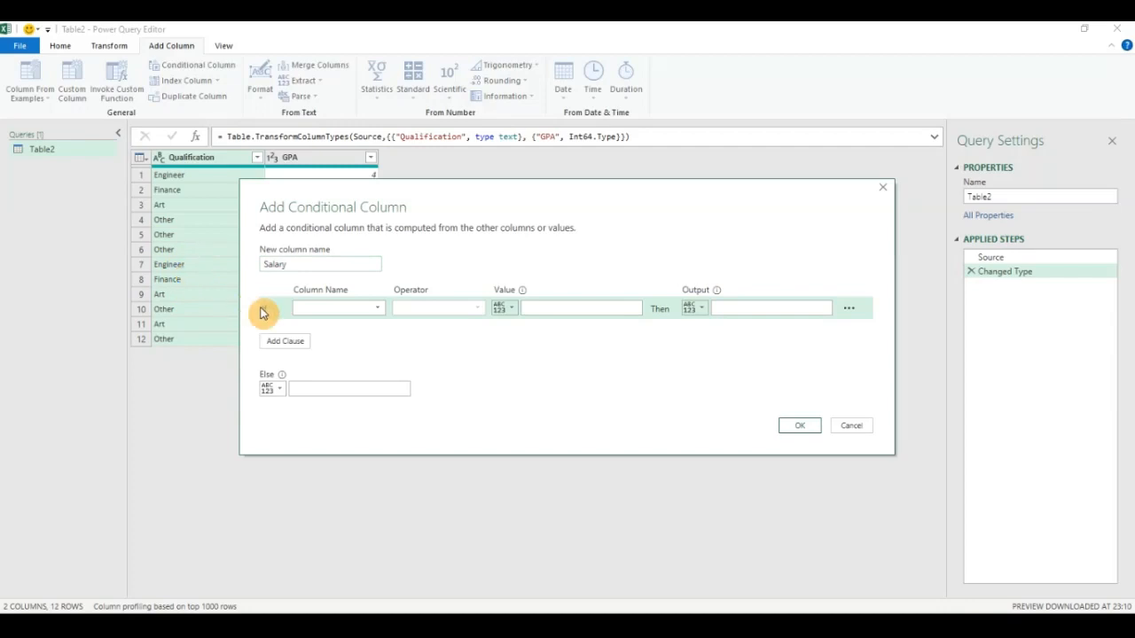
Set the first clause to output 100000 when Qualification equals Engineer
{"action": "left_click", "coordinate": [335, 308]}
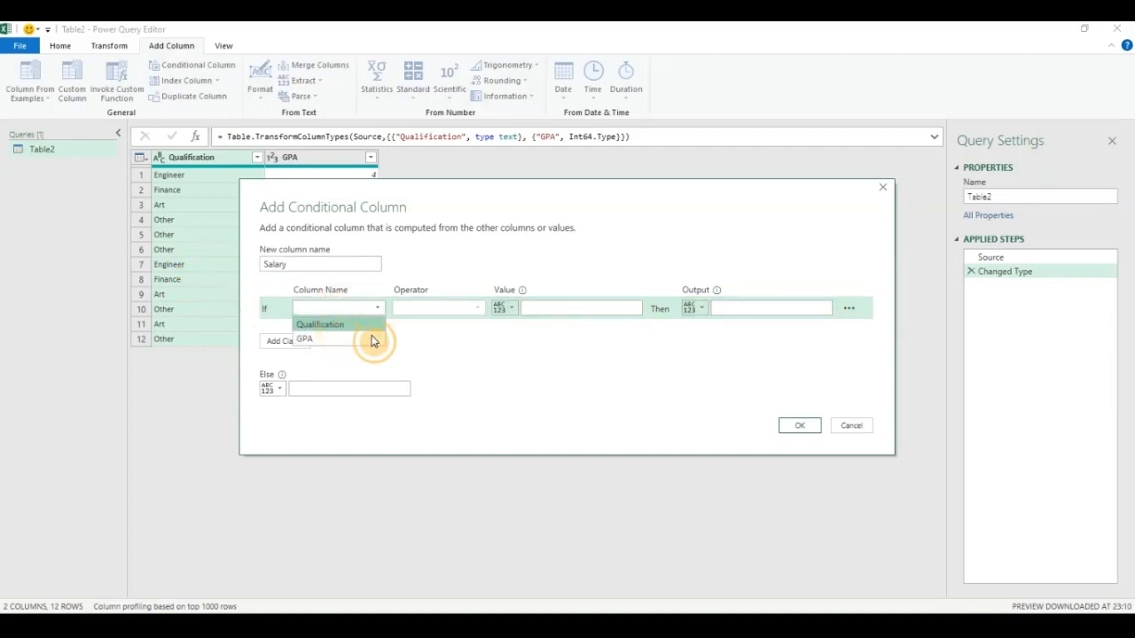
{"action": "left_click", "coordinate": [350, 324]}
{"action": "left_click", "coordinate": [594, 309]}
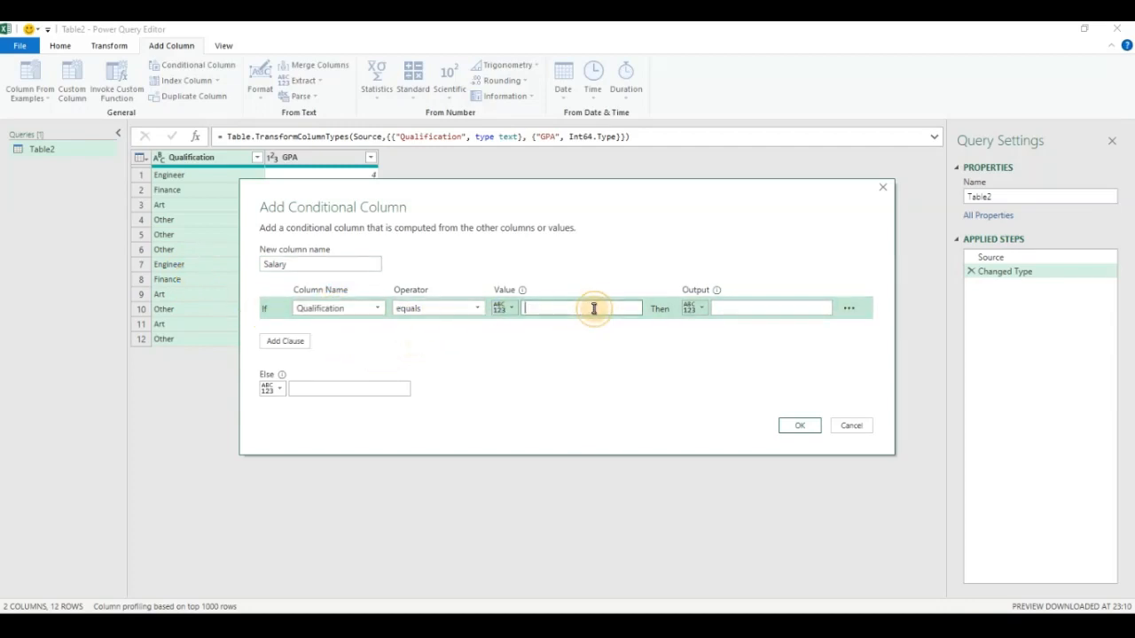
{"action": "type", "text": "Eng"}
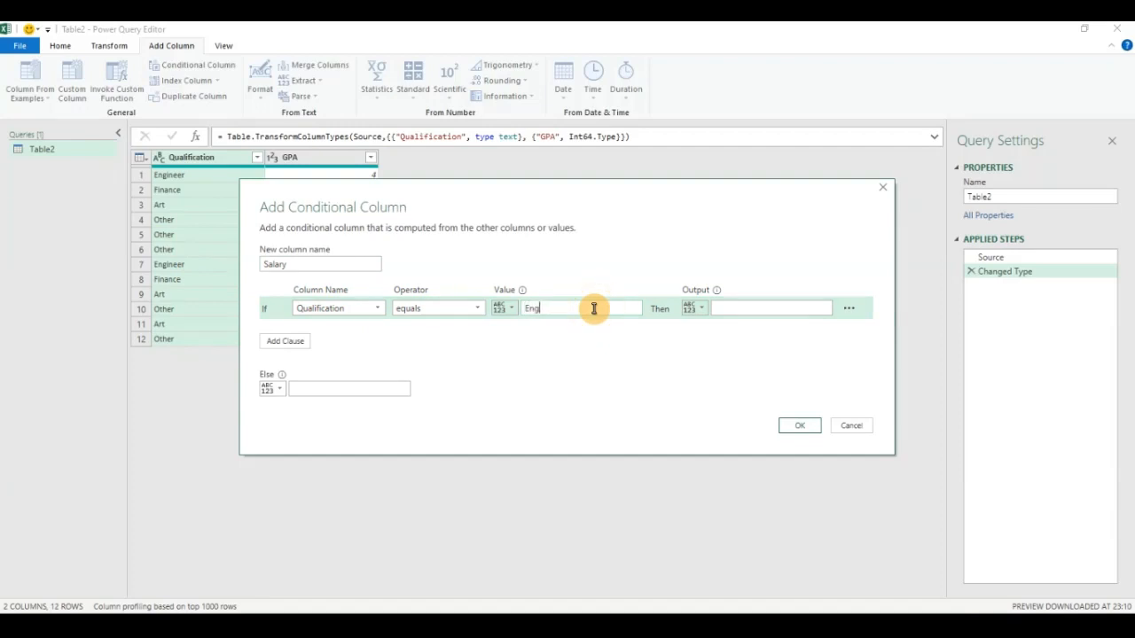
{"action": "type", "text": "ineer"}
{"action": "left_click", "coordinate": [739, 309]}
{"action": "type", "text": "10000"}
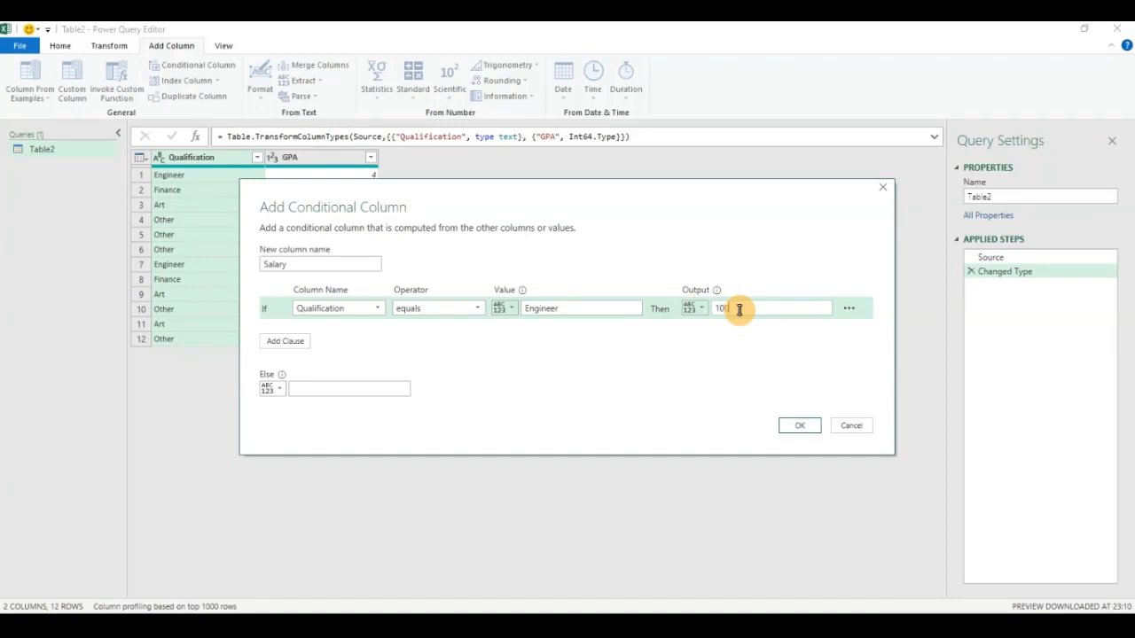
{"action": "type", "text": "0"}
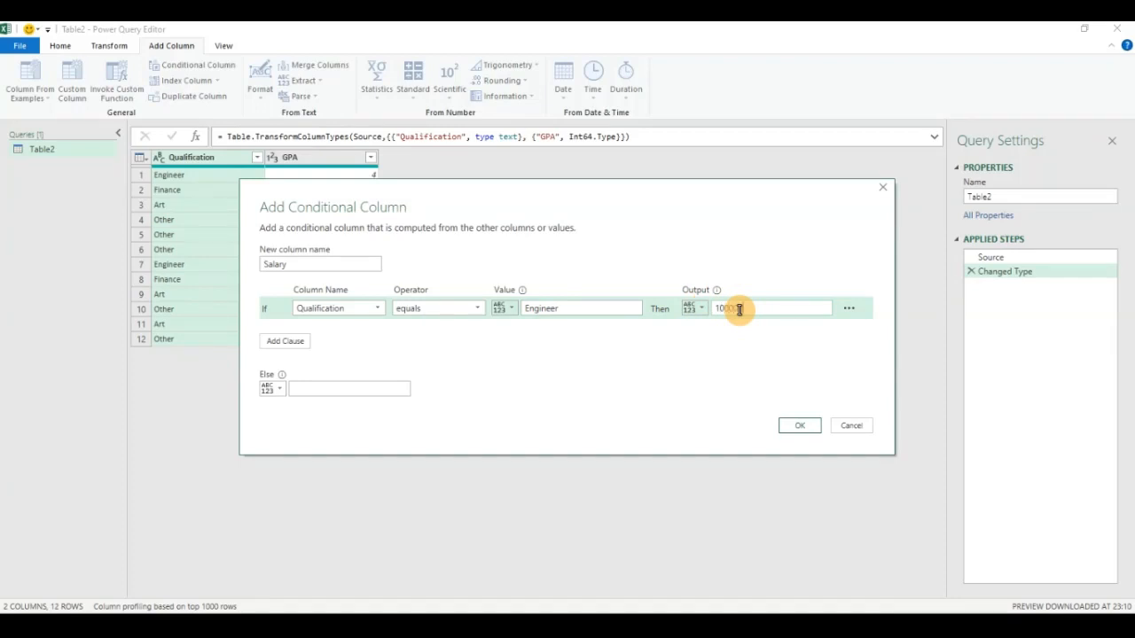
Add a second clause that outputs 80000 when Qualification equals Finance
{"action": "left_click", "coordinate": [317, 343]}
{"action": "left_click", "coordinate": [342, 336]}
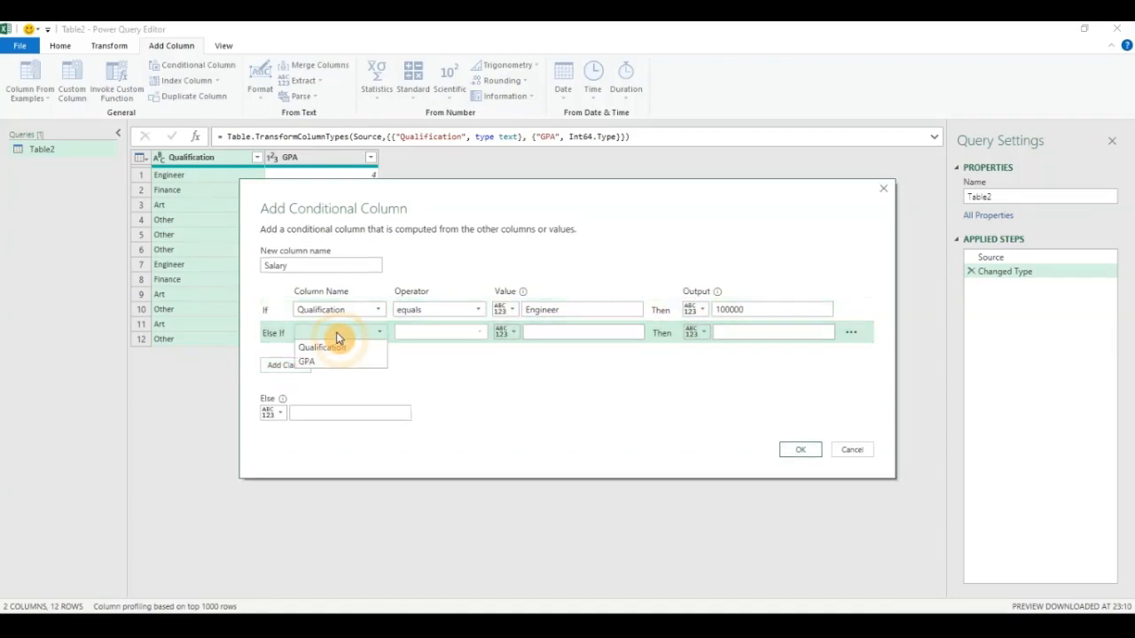
{"action": "left_click", "coordinate": [410, 334]}
{"action": "left_click", "coordinate": [409, 337]}
{"action": "left_click", "coordinate": [577, 337]}
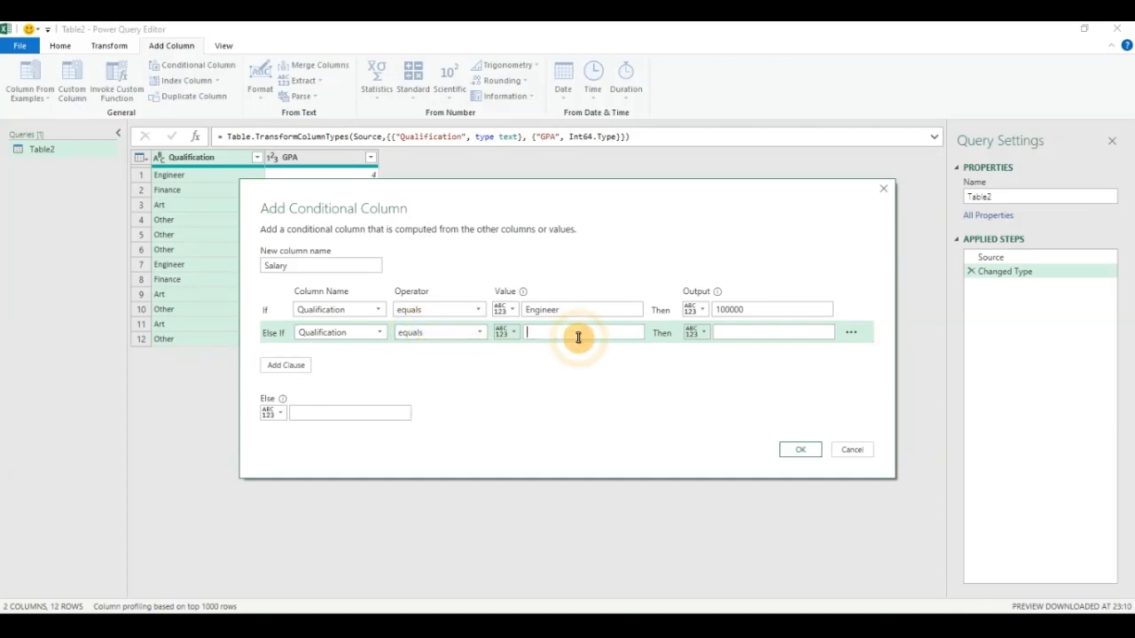
{"action": "type", "text": "Finance"}
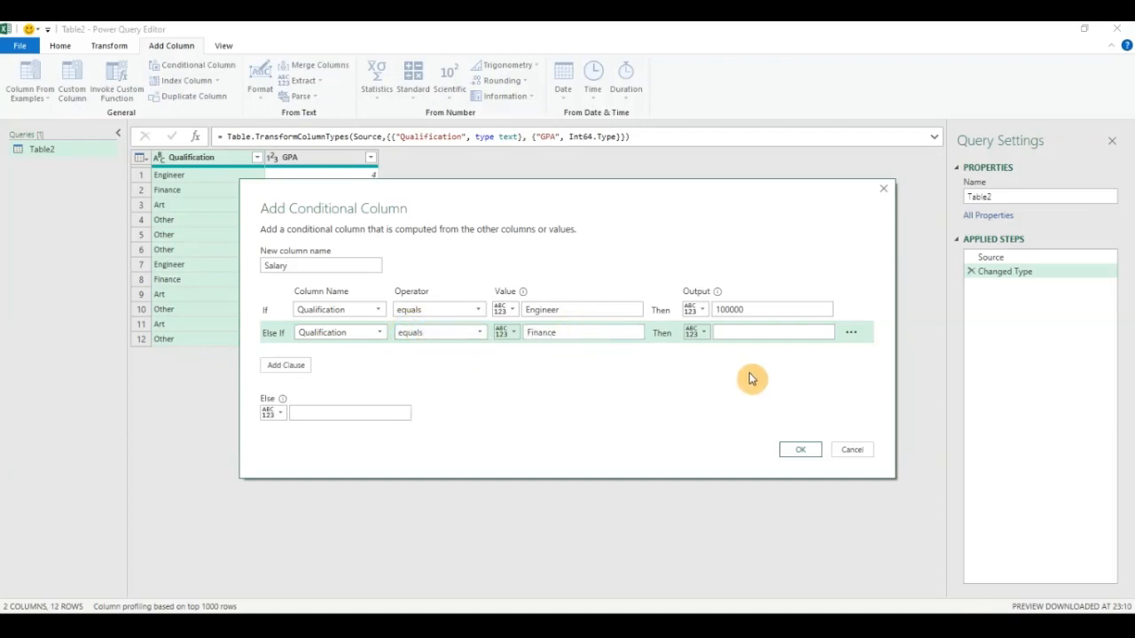
{"action": "left_click", "coordinate": [762, 330]}
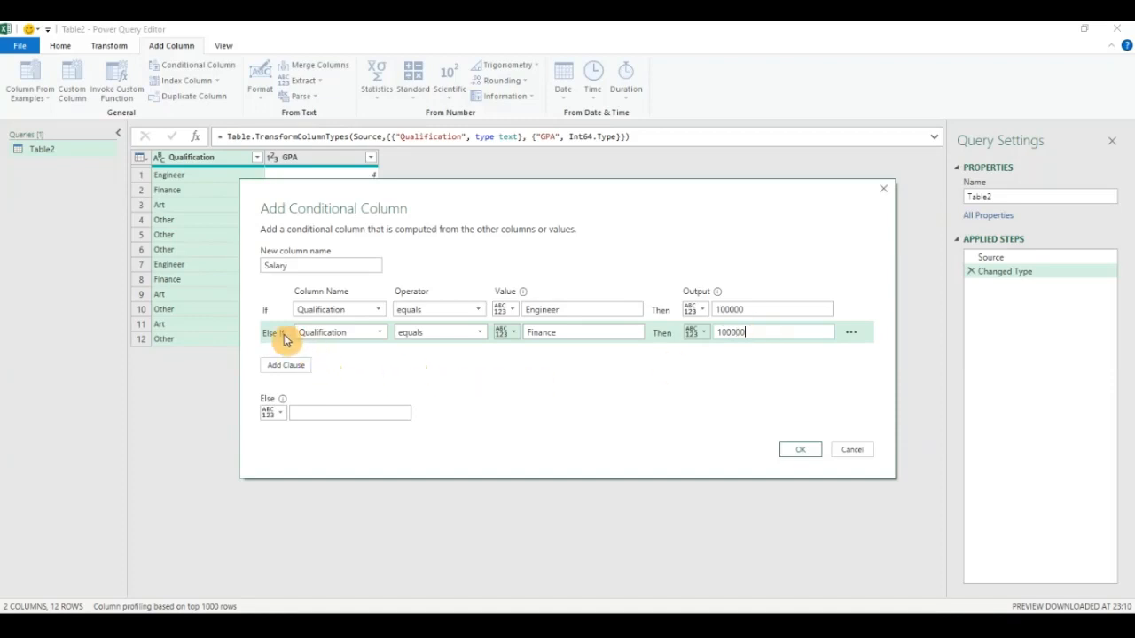
{"action": "left_click", "coordinate": [730, 332]}
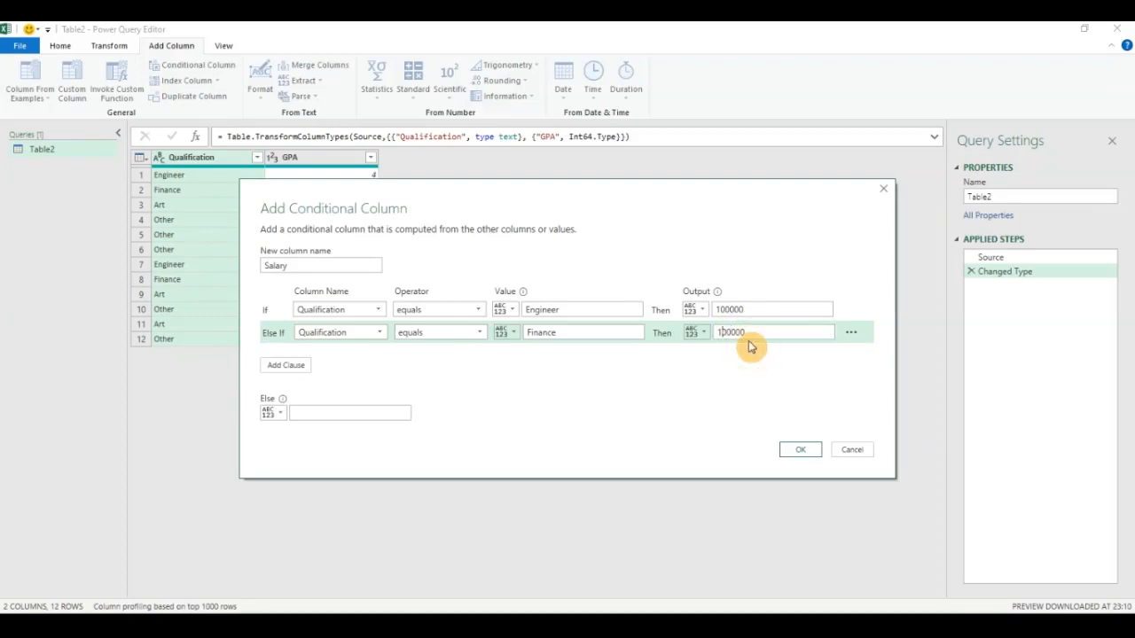
{"action": "type", "text": "8"}
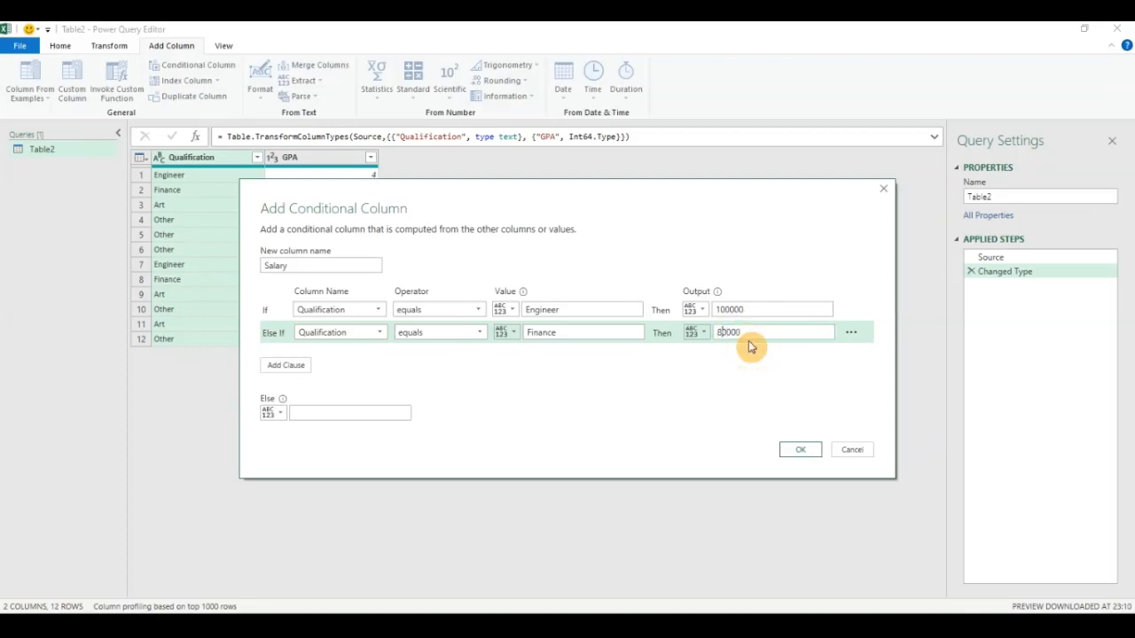
Add a third clause that outputs 50000 when Qualification equals Art
{"action": "left_click", "coordinate": [285, 365]}
{"action": "left_click", "coordinate": [377, 354]}
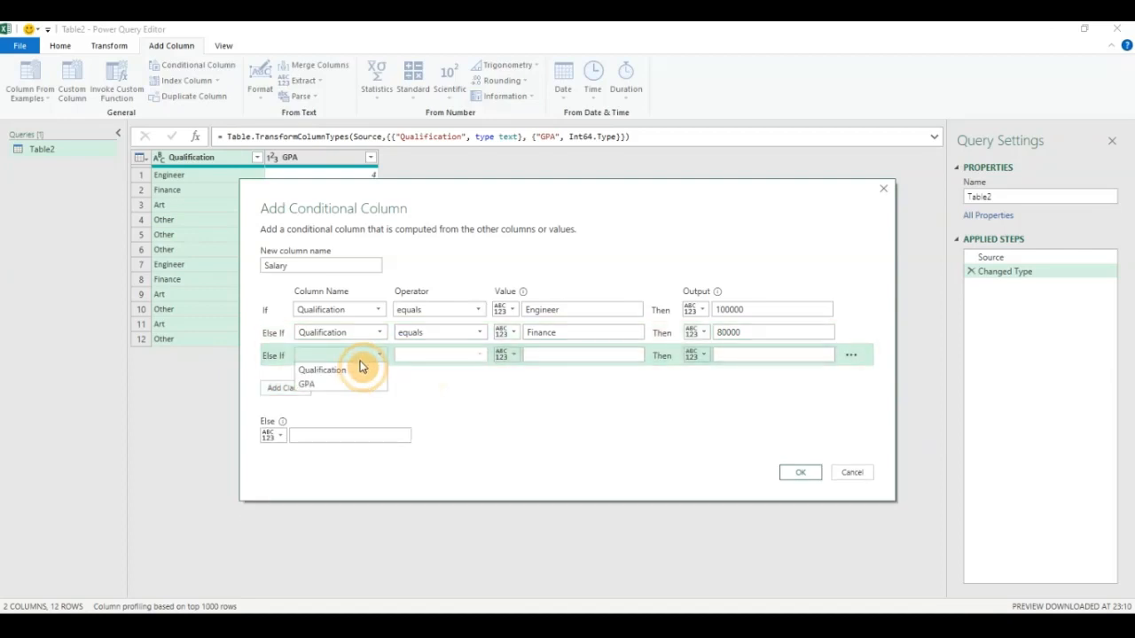
{"action": "left_click", "coordinate": [363, 368]}
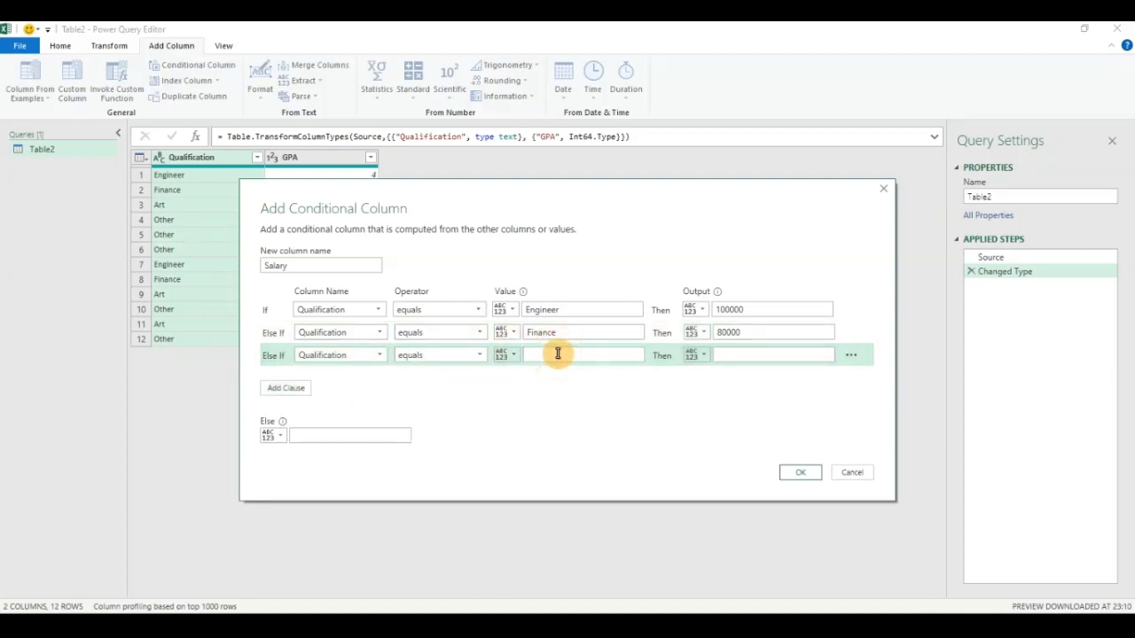
{"action": "left_click", "coordinate": [735, 352]}
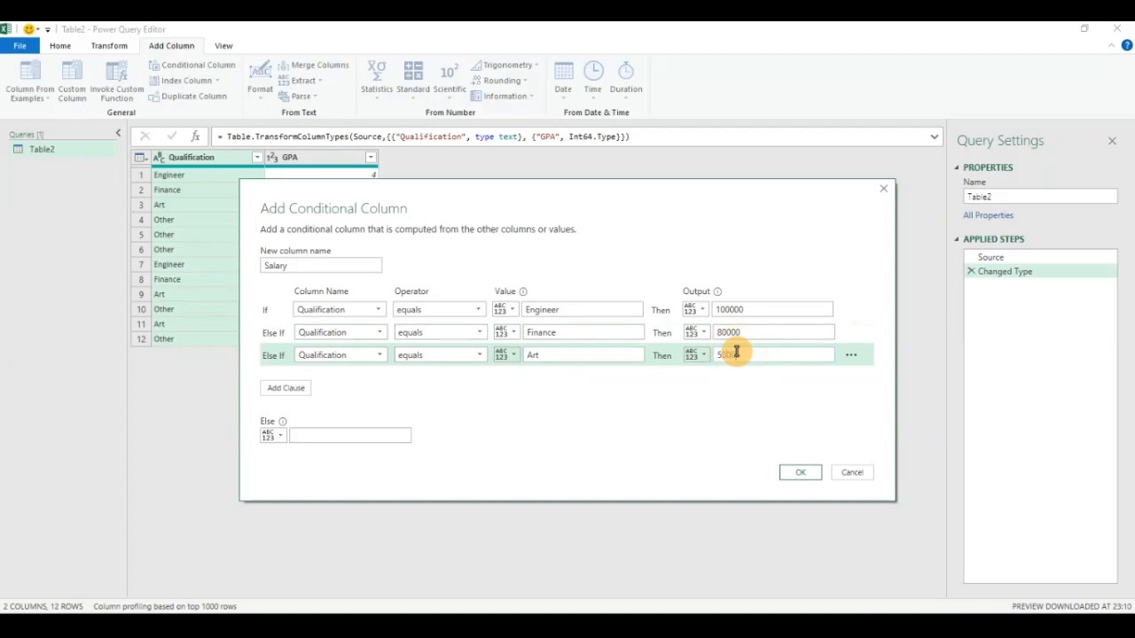
Add a fourth clause that outputs 45000 when GPA is greater than or equal to 3
{"action": "left_click", "coordinate": [293, 387]}
{"action": "left_click", "coordinate": [362, 378]}
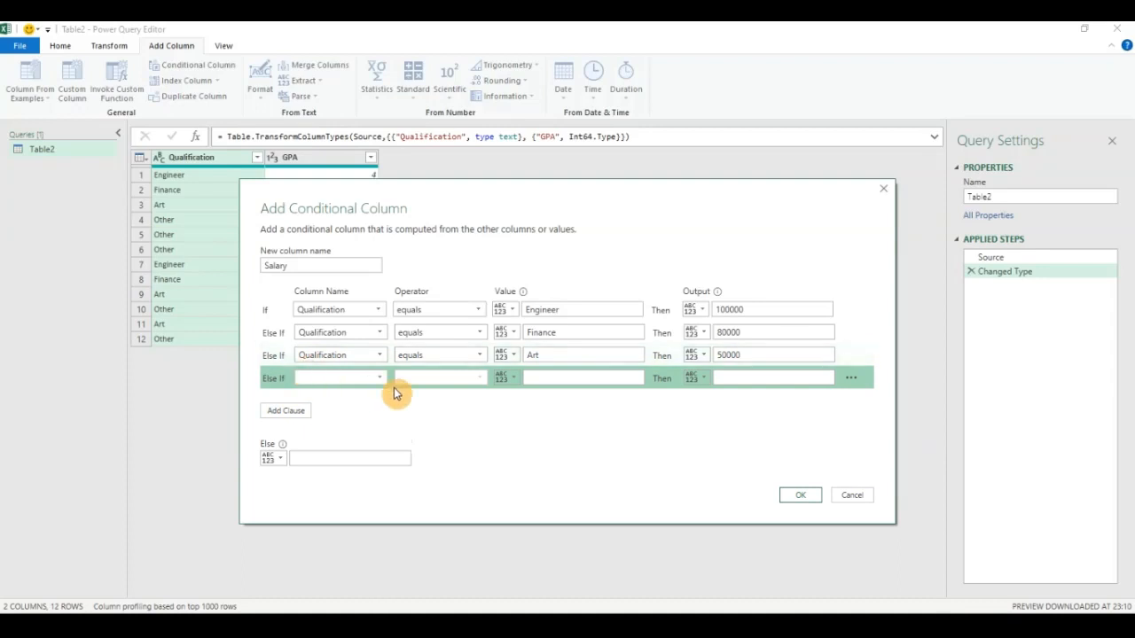
{"action": "left_click", "coordinate": [377, 379]}
{"action": "left_click", "coordinate": [362, 405]}
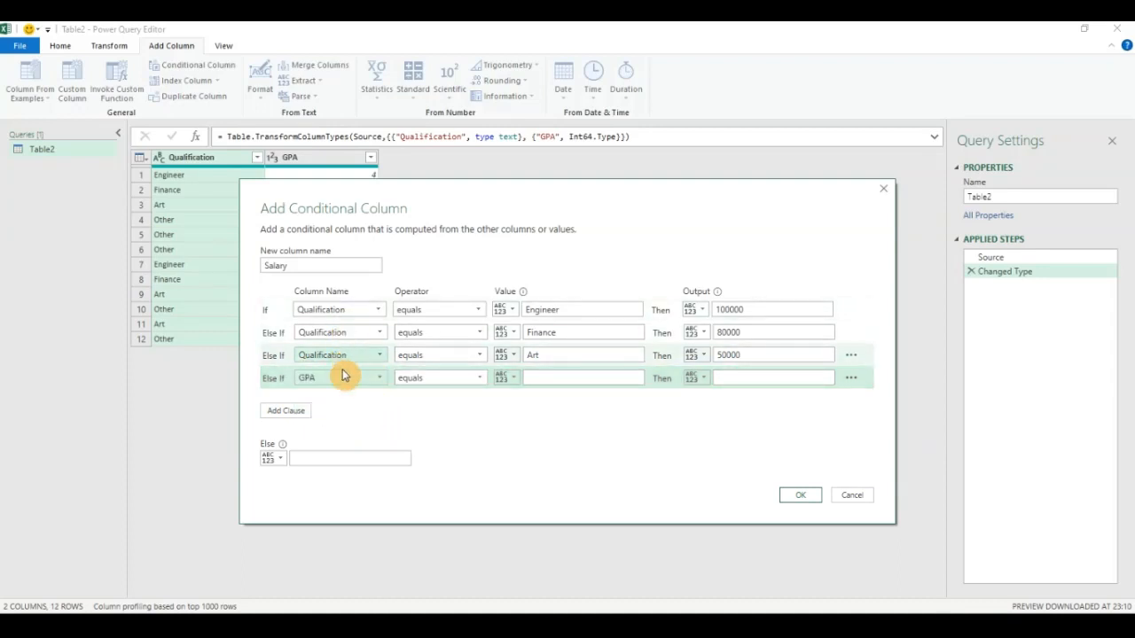
{"action": "left_click", "coordinate": [468, 382]}
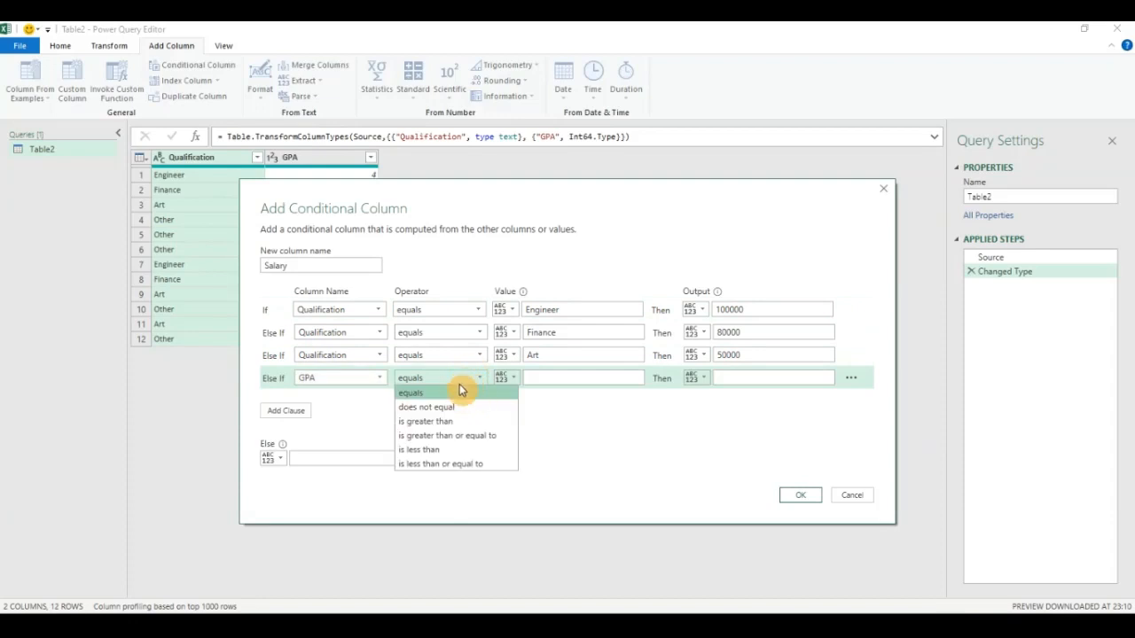
{"action": "left_click", "coordinate": [448, 435]}
{"action": "left_click", "coordinate": [558, 377]}
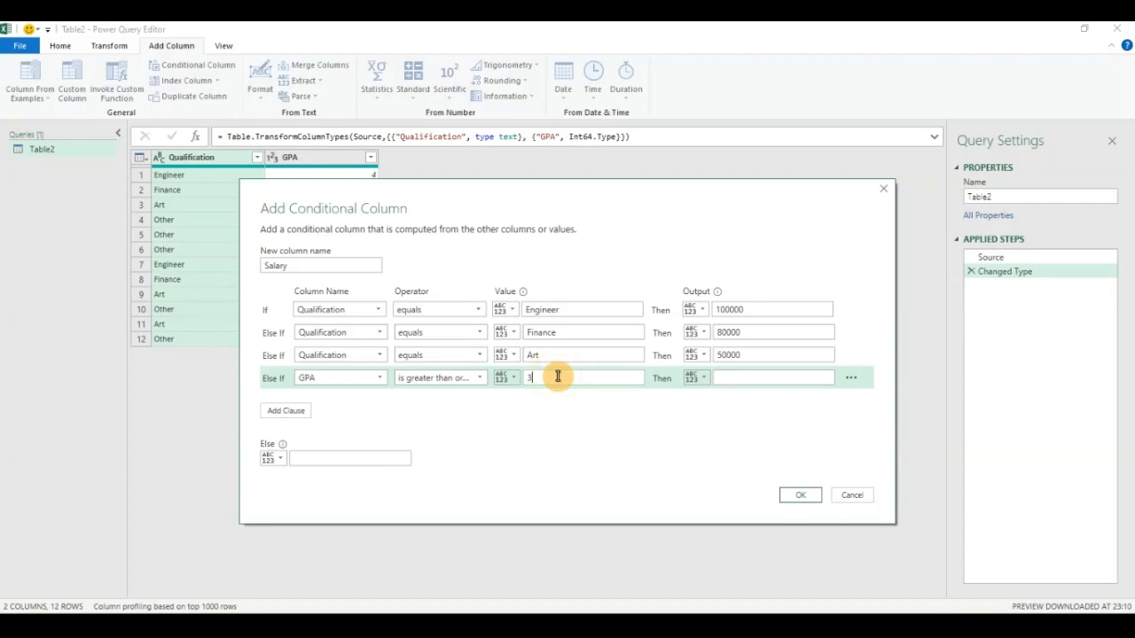
{"action": "left_click", "coordinate": [727, 377]}
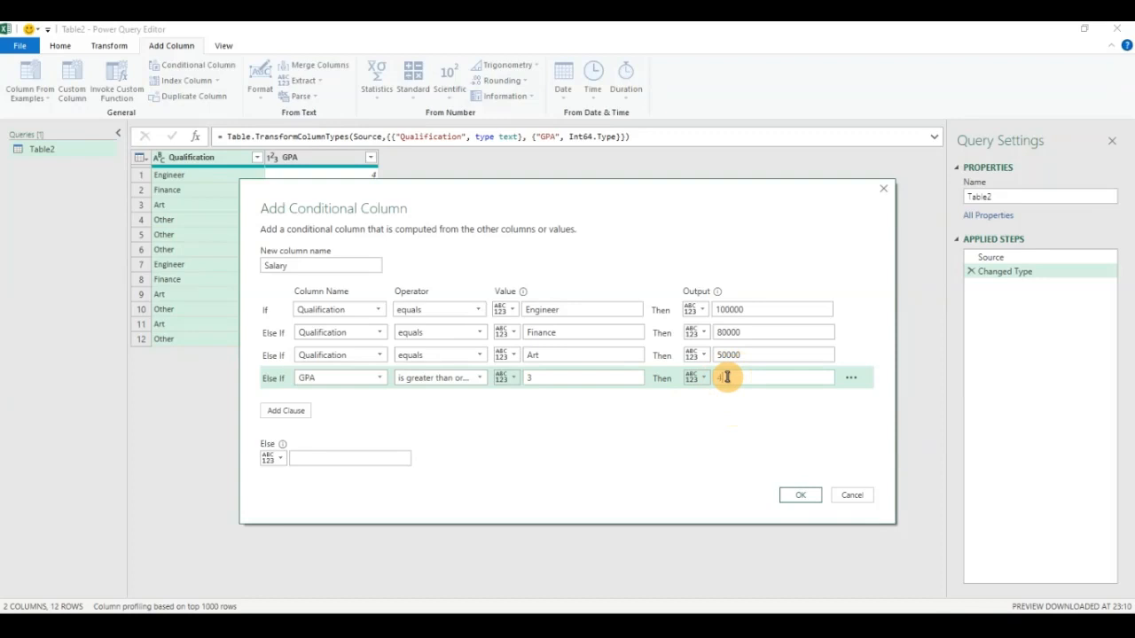
{"action": "type", "text": "45000"}
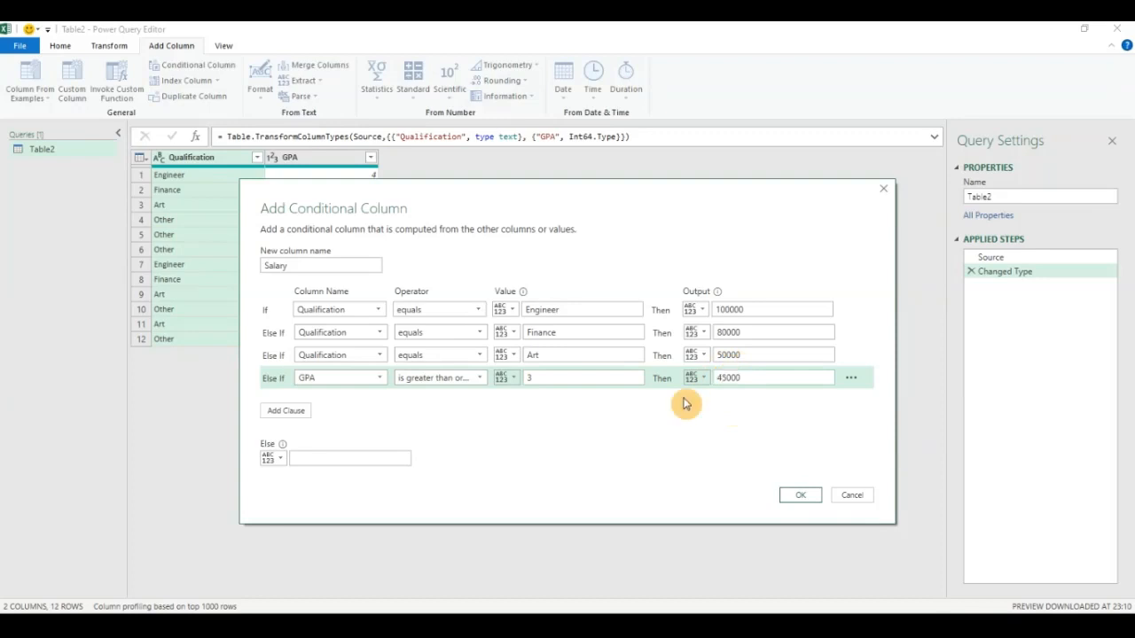
Add a fifth clause that outputs 40000 when GPA equals 2
{"action": "left_click", "coordinate": [284, 413]}
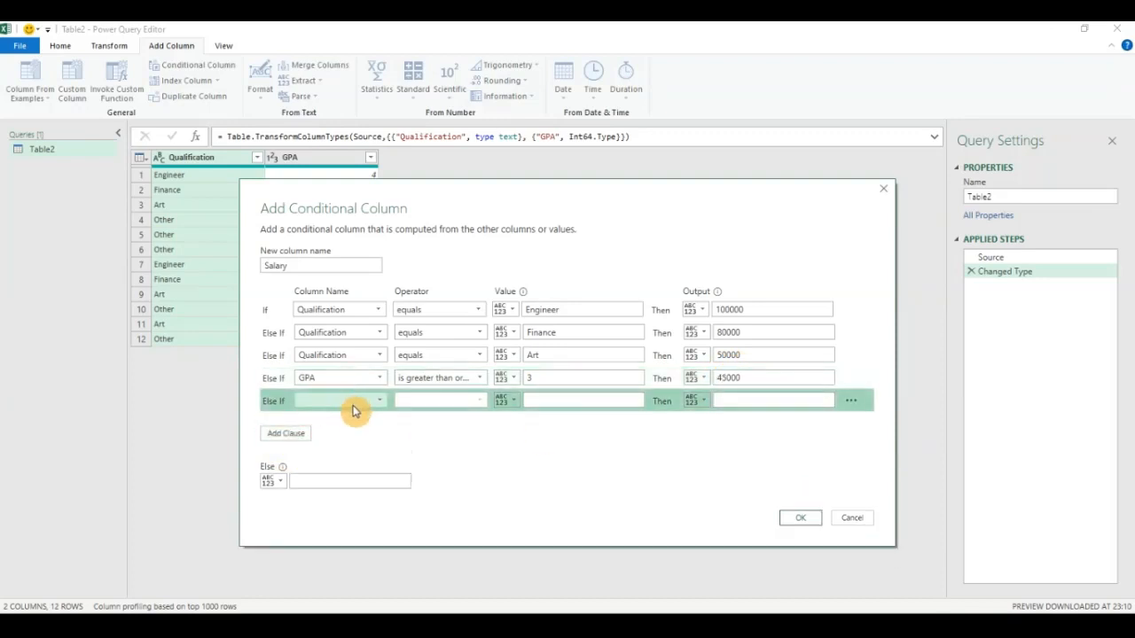
{"action": "left_click", "coordinate": [351, 402]}
{"action": "left_click", "coordinate": [337, 429]}
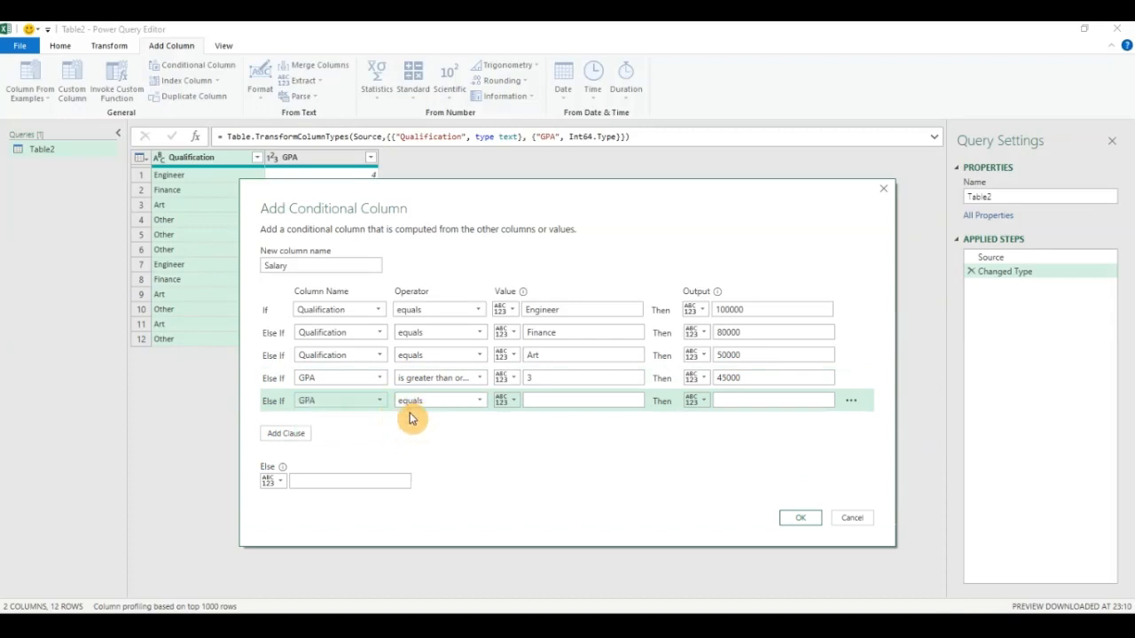
{"action": "left_click", "coordinate": [546, 399]}
{"action": "type", "text": "2"}
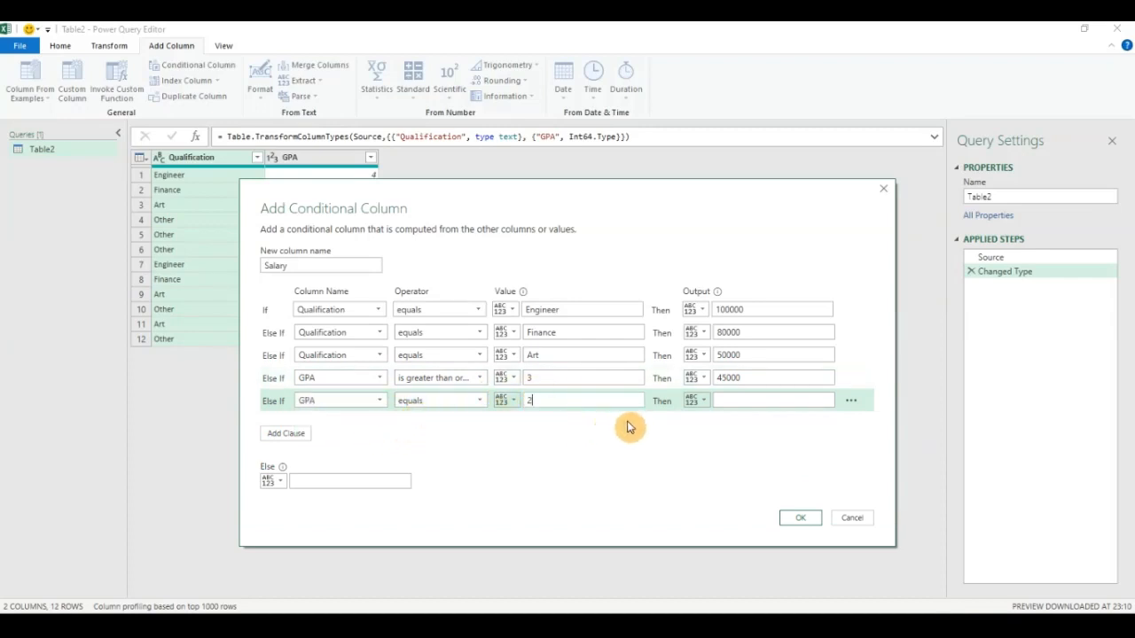
{"action": "left_click", "coordinate": [737, 404]}
Add a clause that outputs 30000 when GPA is less than 2, and delete that clause again
{"action": "left_click", "coordinate": [286, 444]}
{"action": "left_click", "coordinate": [350, 423]}
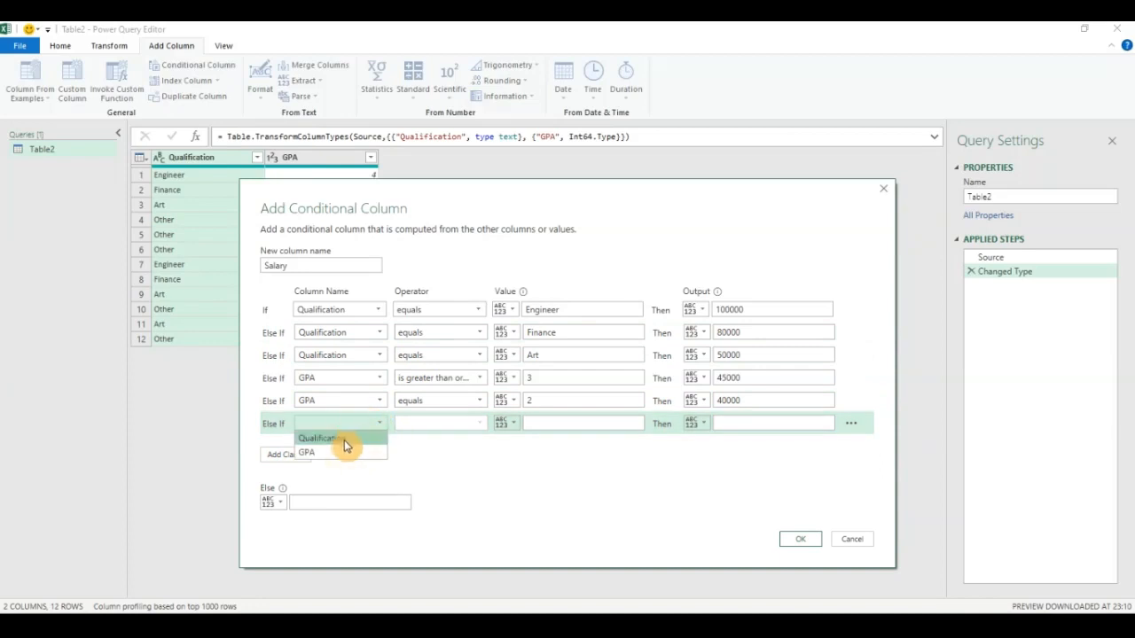
{"action": "left_click", "coordinate": [323, 448]}
{"action": "left_click", "coordinate": [465, 425]}
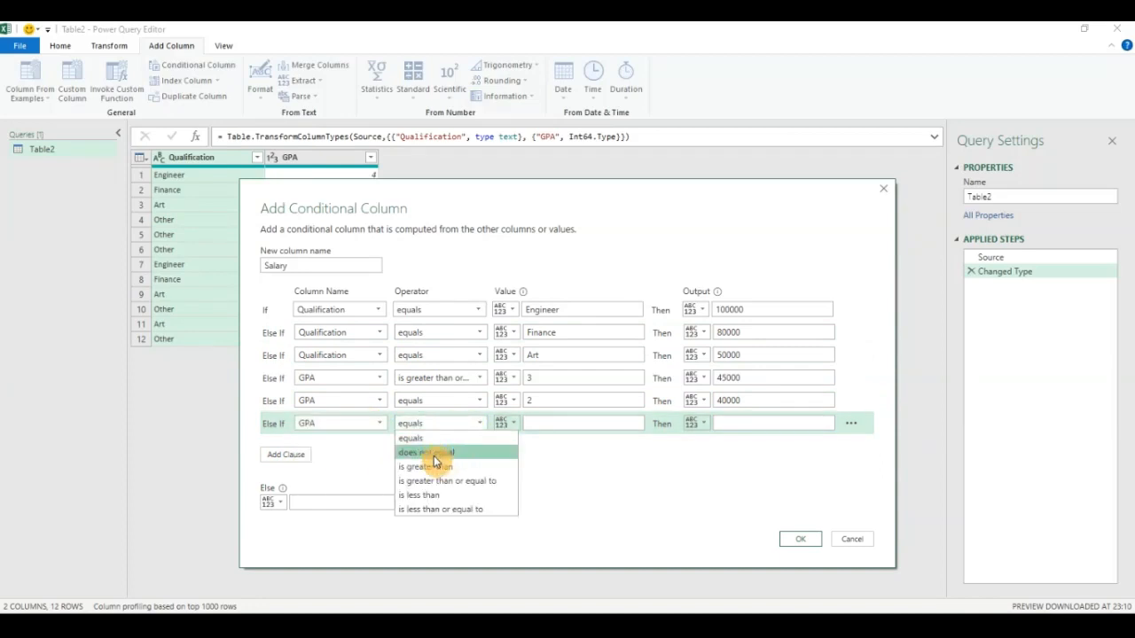
{"action": "left_click", "coordinate": [426, 498]}
{"action": "left_click", "coordinate": [554, 425]}
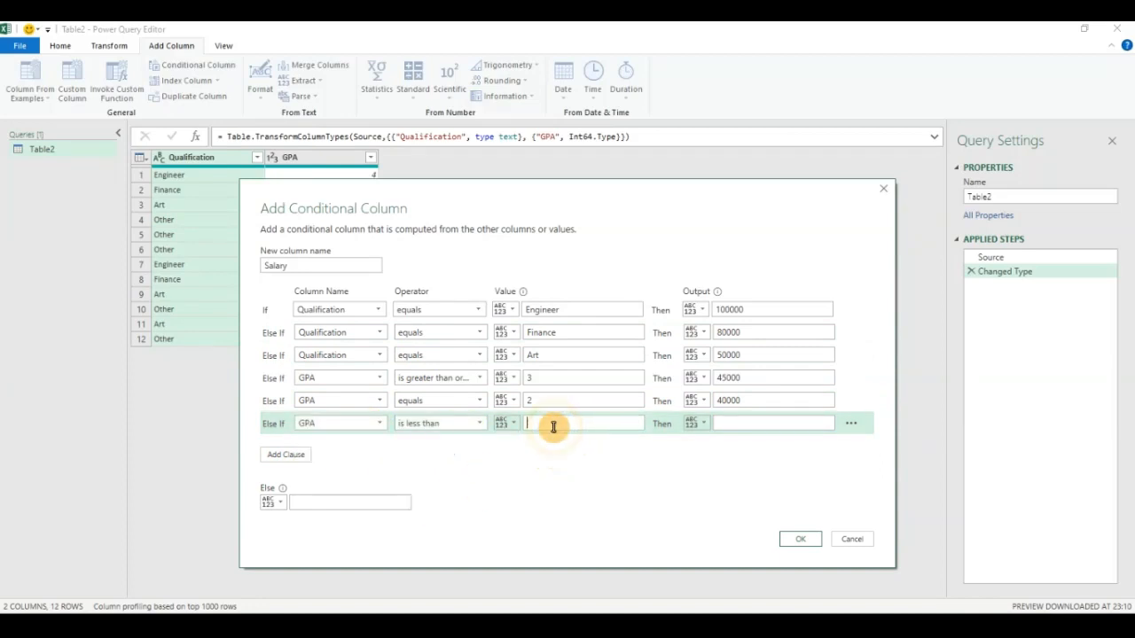
{"action": "type", "text": "2"}
{"action": "left_click", "coordinate": [750, 424]}
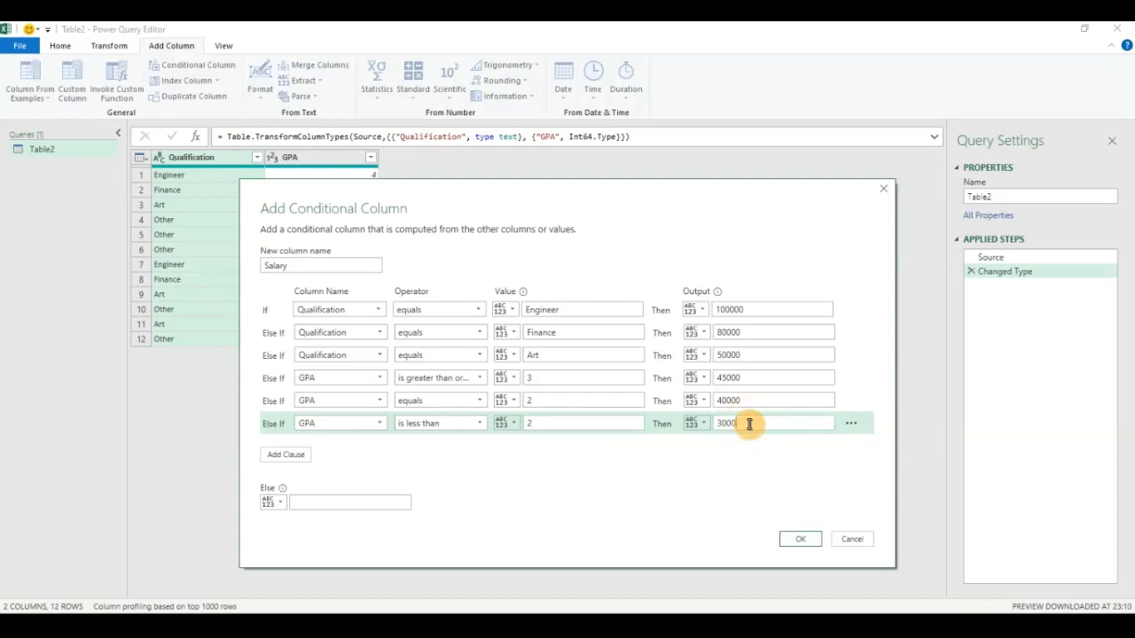
{"action": "type", "text": "30000"}
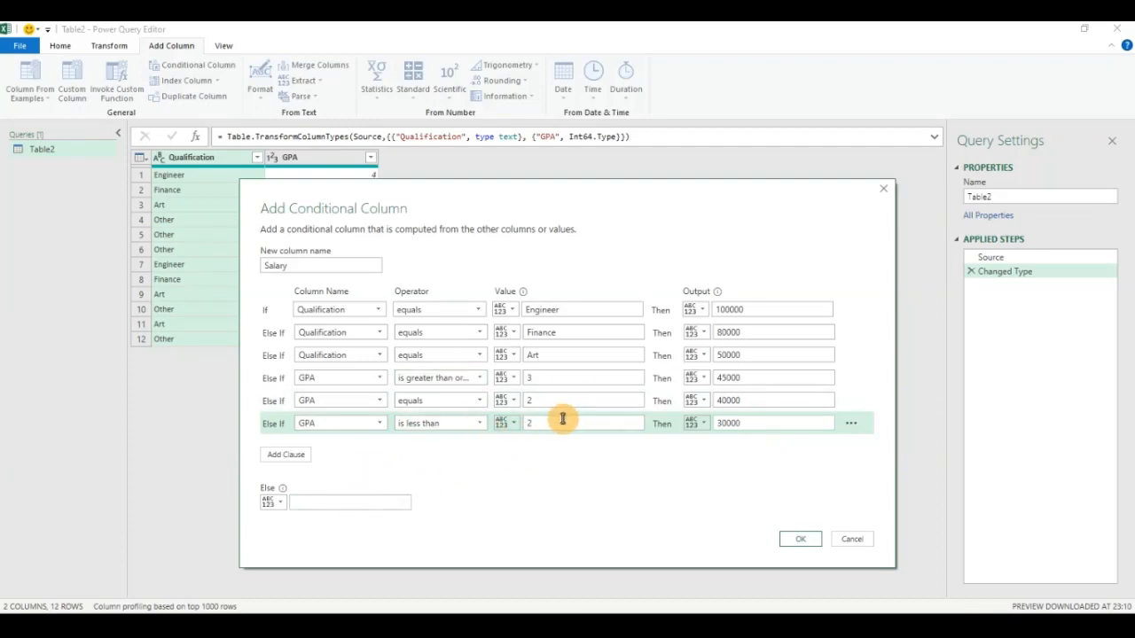
{"action": "left_click", "coordinate": [851, 427]}
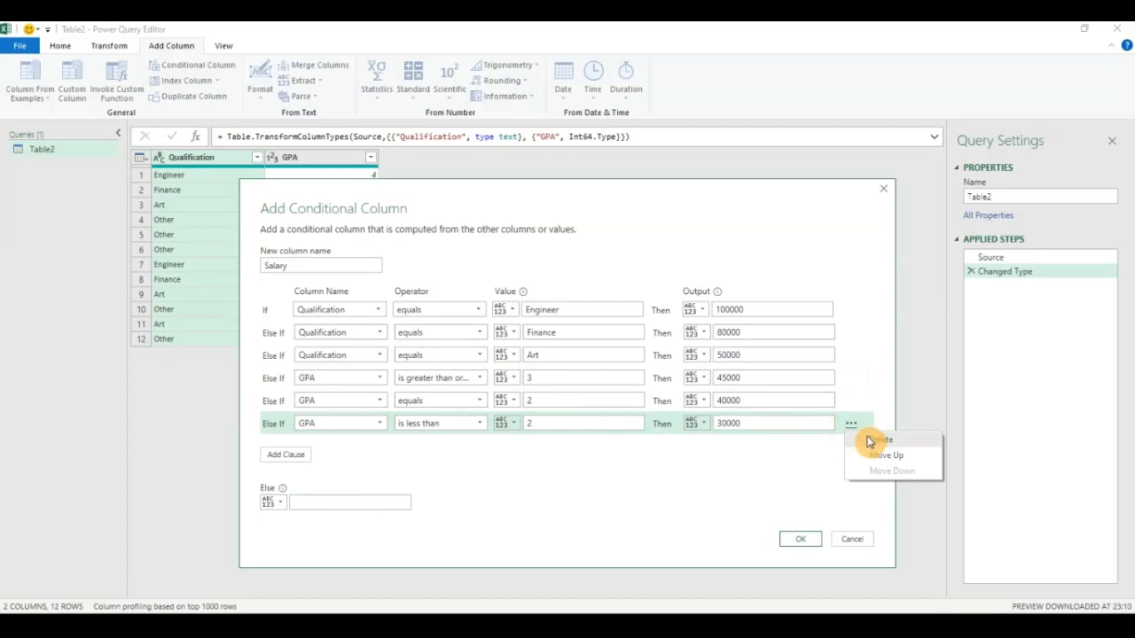
{"action": "left_click", "coordinate": [869, 443]}
Set the Else output to 30000 and create the Salary conditional column
{"action": "left_click", "coordinate": [335, 483]}
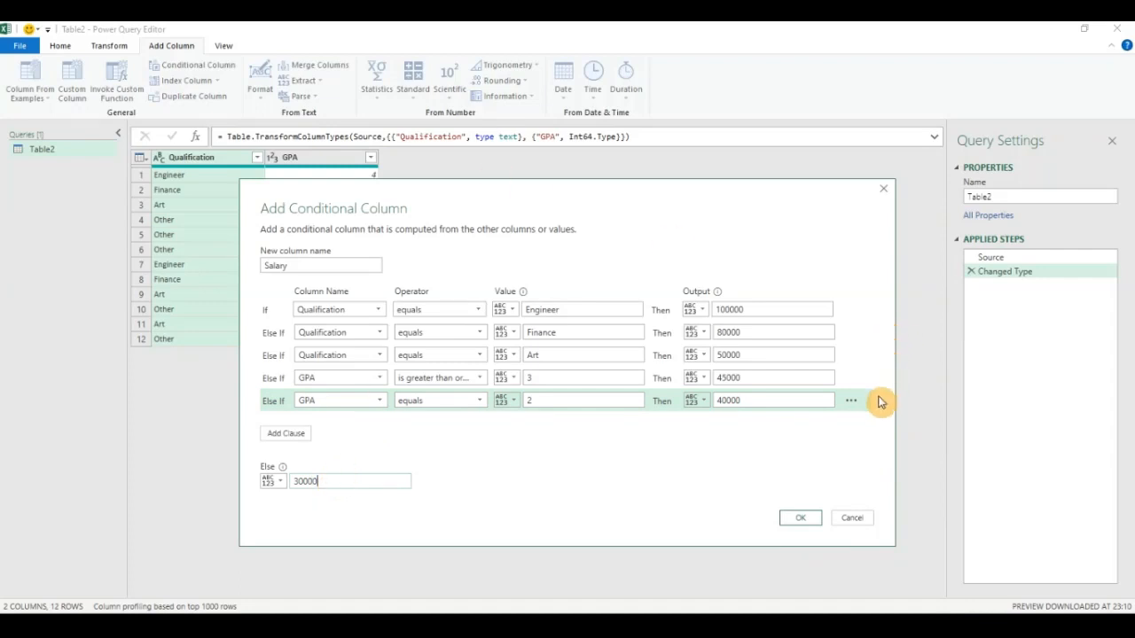
{"action": "left_click", "coordinate": [853, 403]}
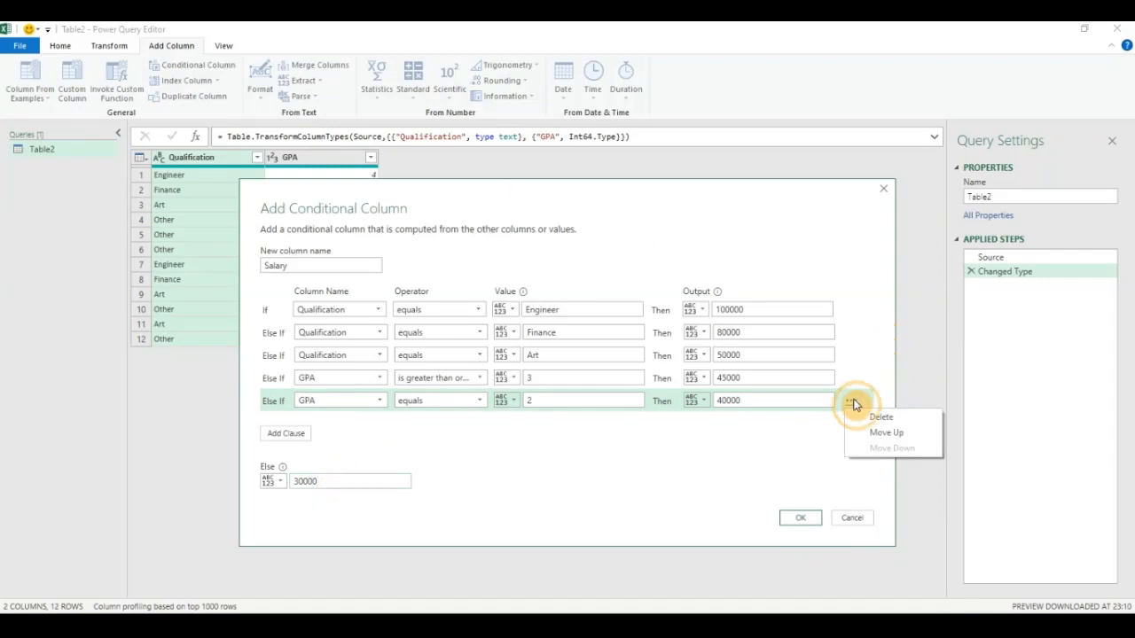
{"action": "left_click", "coordinate": [772, 445]}
{"action": "left_click", "coordinate": [800, 518]}
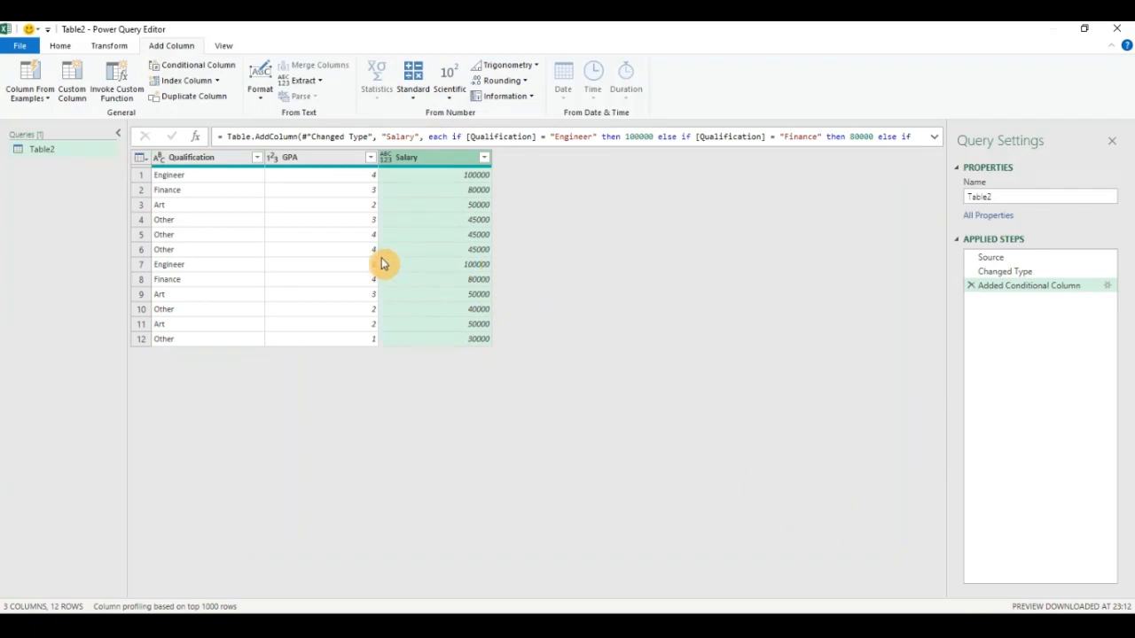
Change the Salary column's data type to Currency
{"action": "left_click", "coordinate": [385, 158]}
{"action": "left_click", "coordinate": [396, 189]}
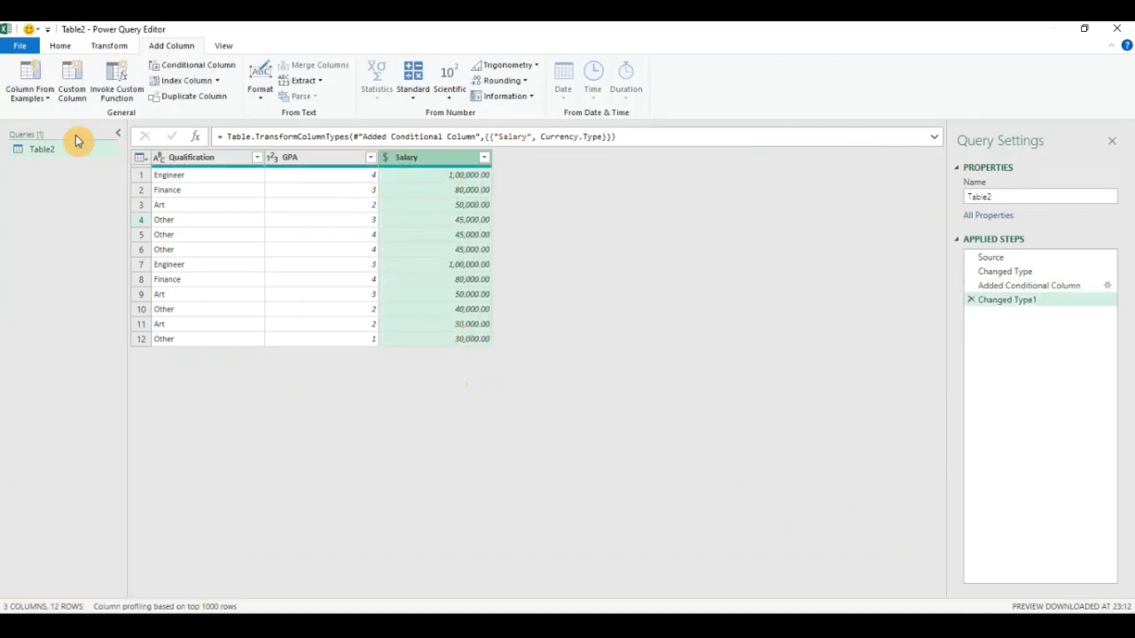
Close the query editor and load the query as a table into the existing worksheet at cell A16
{"action": "left_click", "coordinate": [58, 45]}
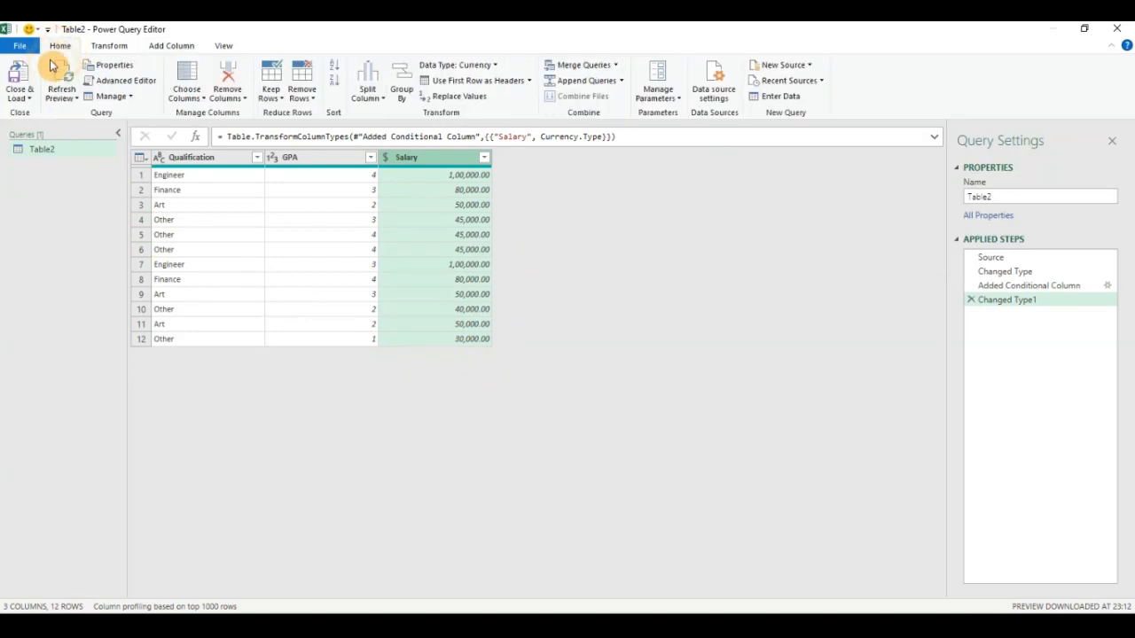
{"action": "left_click", "coordinate": [20, 94]}
{"action": "left_click", "coordinate": [40, 128]}
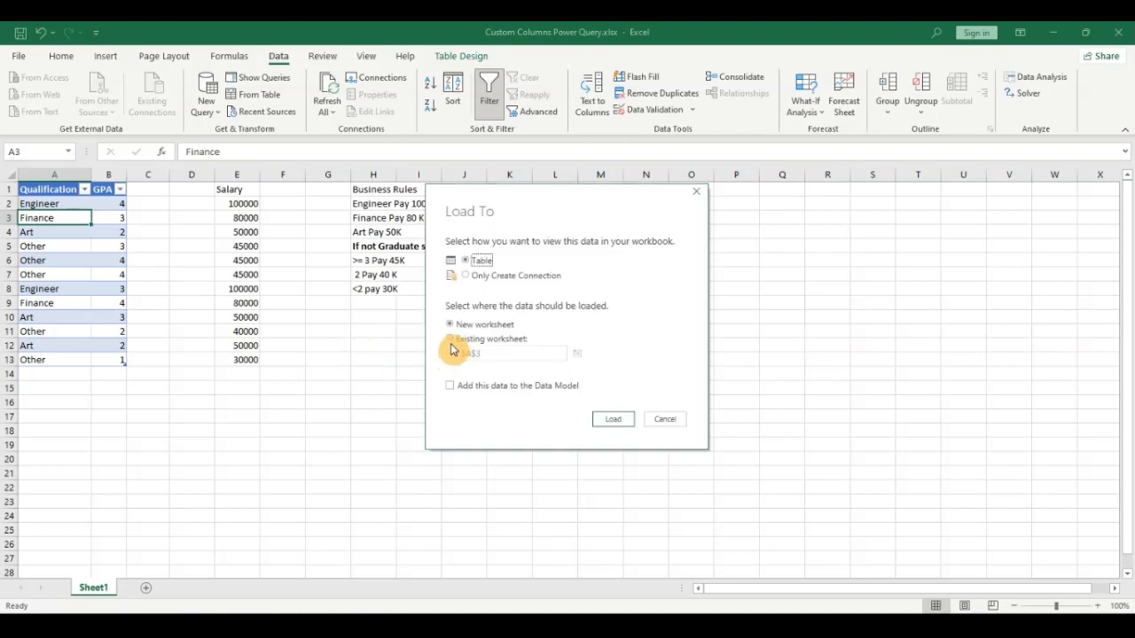
{"action": "left_click", "coordinate": [450, 341]}
{"action": "left_click", "coordinate": [577, 353]}
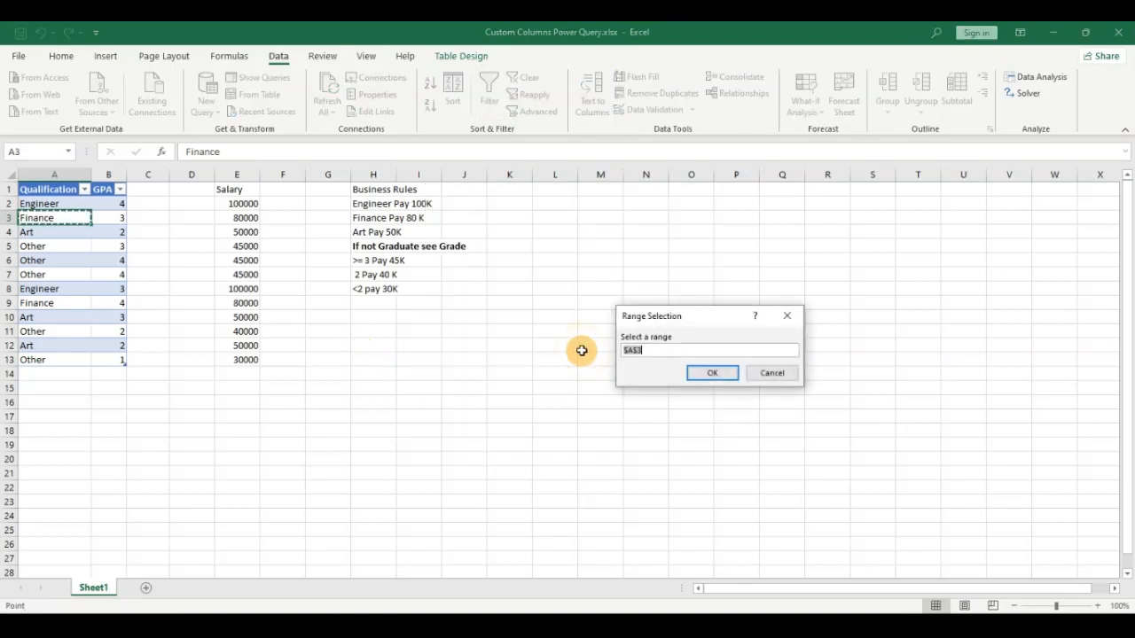
{"action": "left_click", "coordinate": [71, 401]}
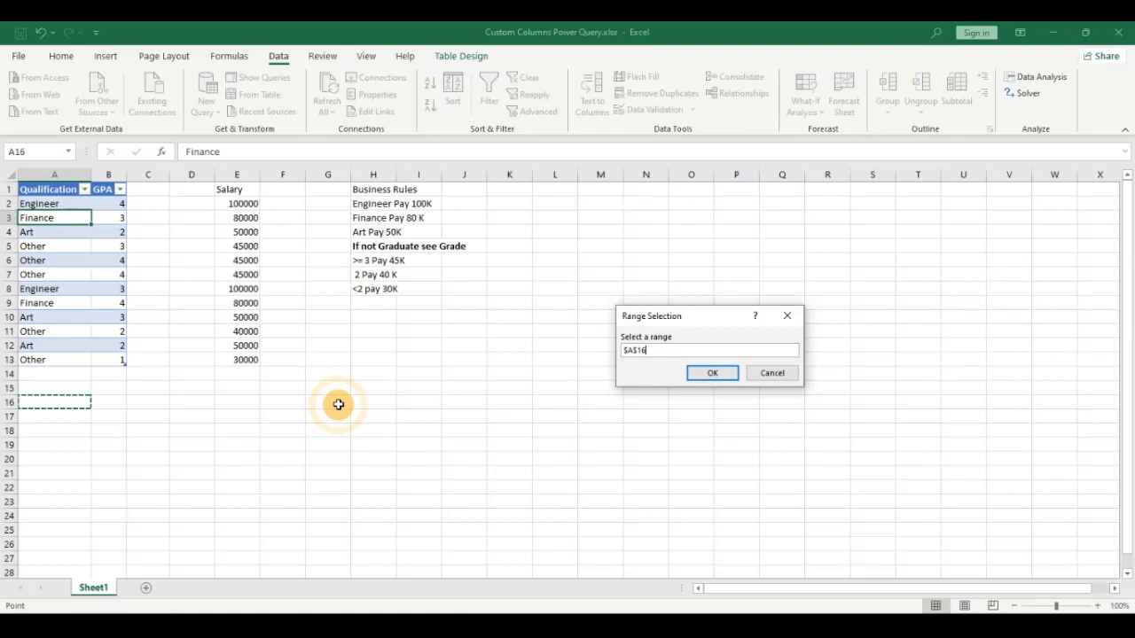
{"action": "left_click", "coordinate": [714, 373]}
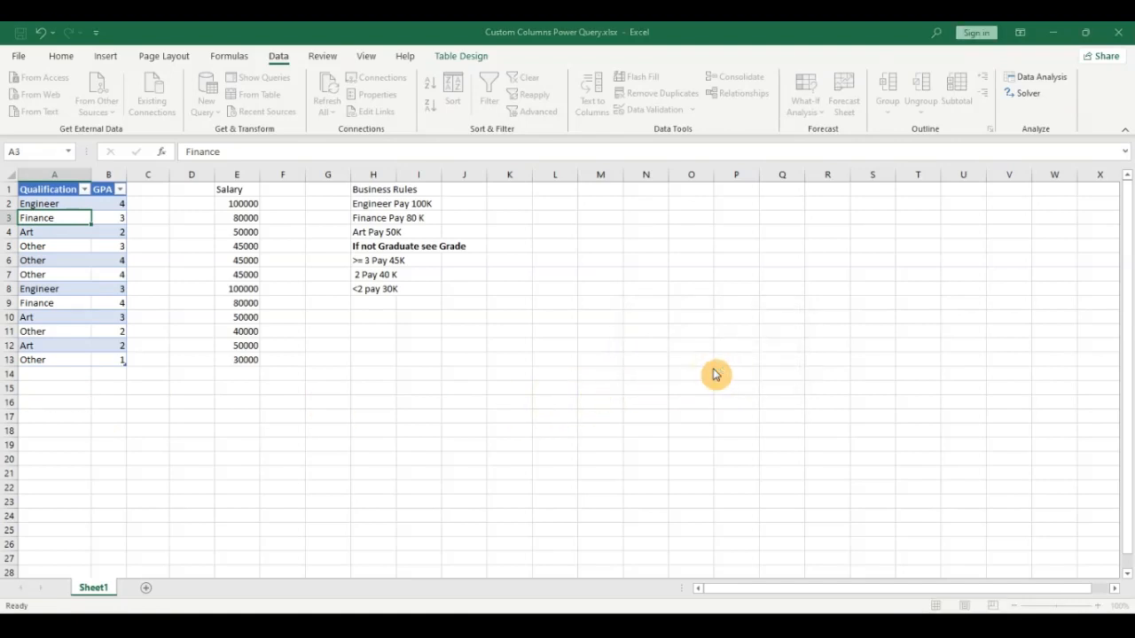
{"action": "left_click", "coordinate": [619, 419]}
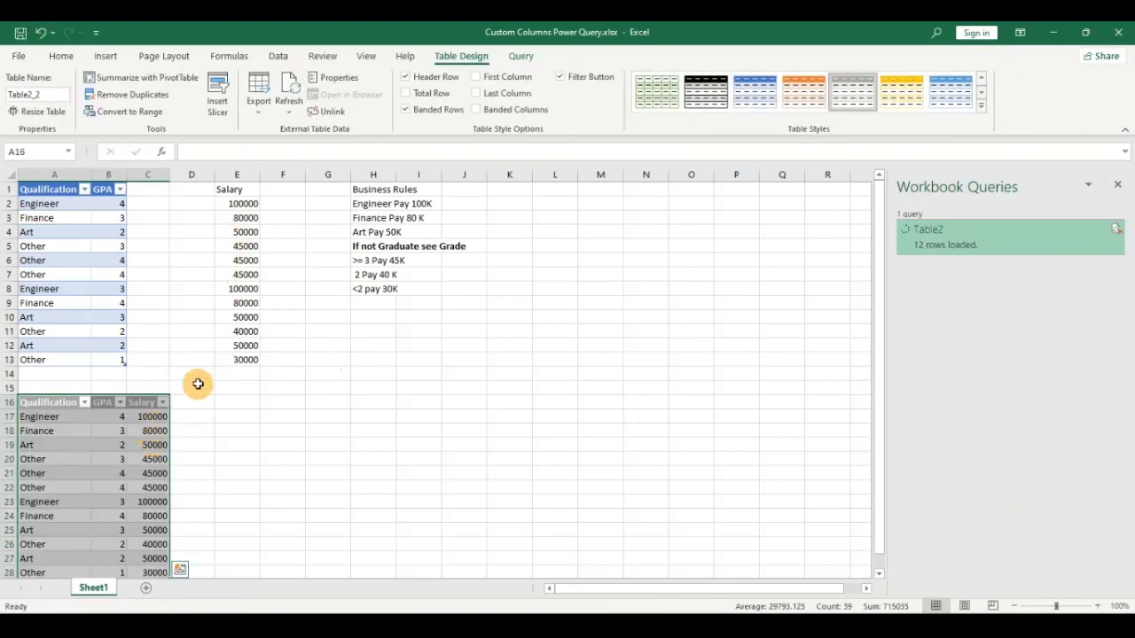
Compare the Salary values in the loaded query table with the IF formula results in column E
{"action": "left_click", "coordinate": [244, 246]}
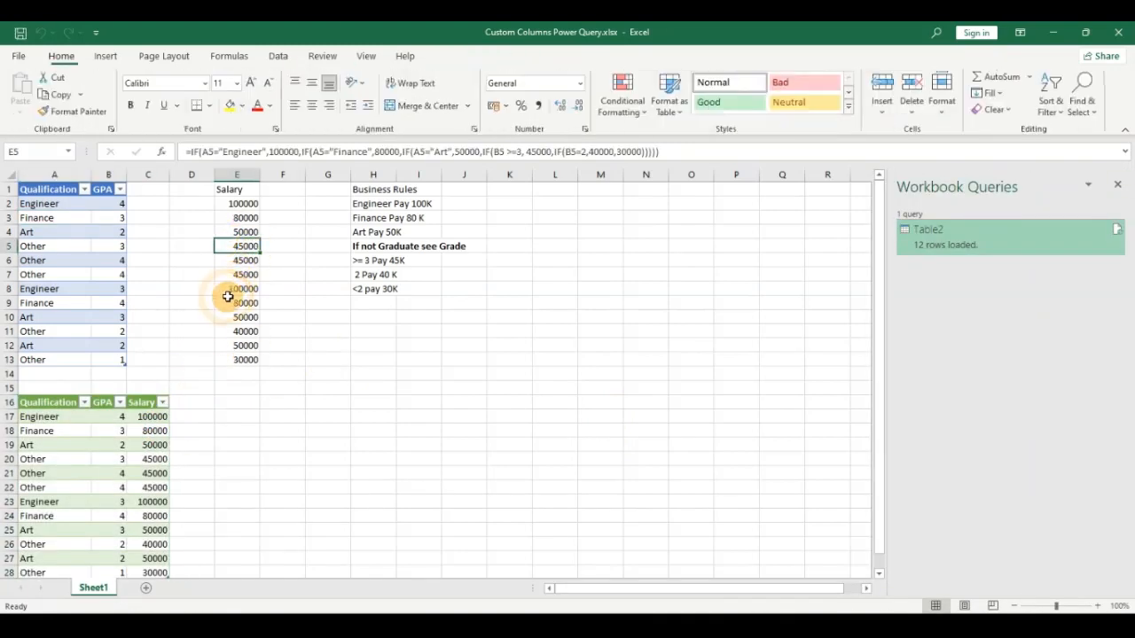
{"action": "scroll", "coordinate": [228, 297], "scroll_direction": "down", "scroll_amount": 1}
{"action": "scroll", "coordinate": [235, 280], "scroll_direction": "up", "scroll_amount": 1}
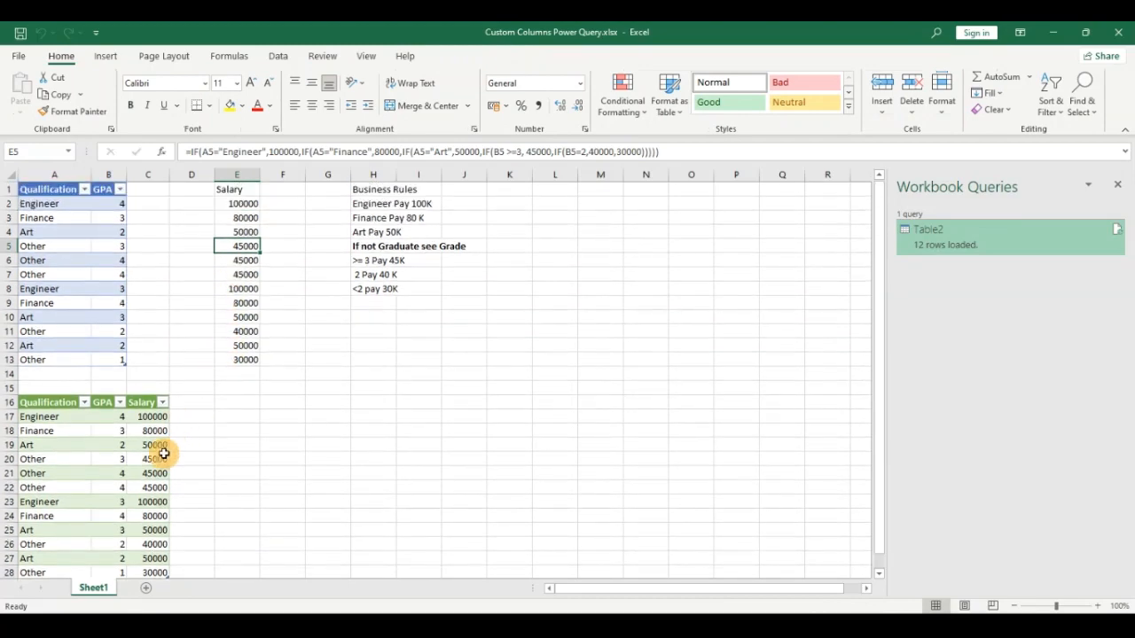
{"action": "scroll", "coordinate": [164, 454], "scroll_direction": "down", "scroll_amount": 1}
{"action": "left_click", "coordinate": [156, 421]}
{"action": "left_click", "coordinate": [147, 391]}
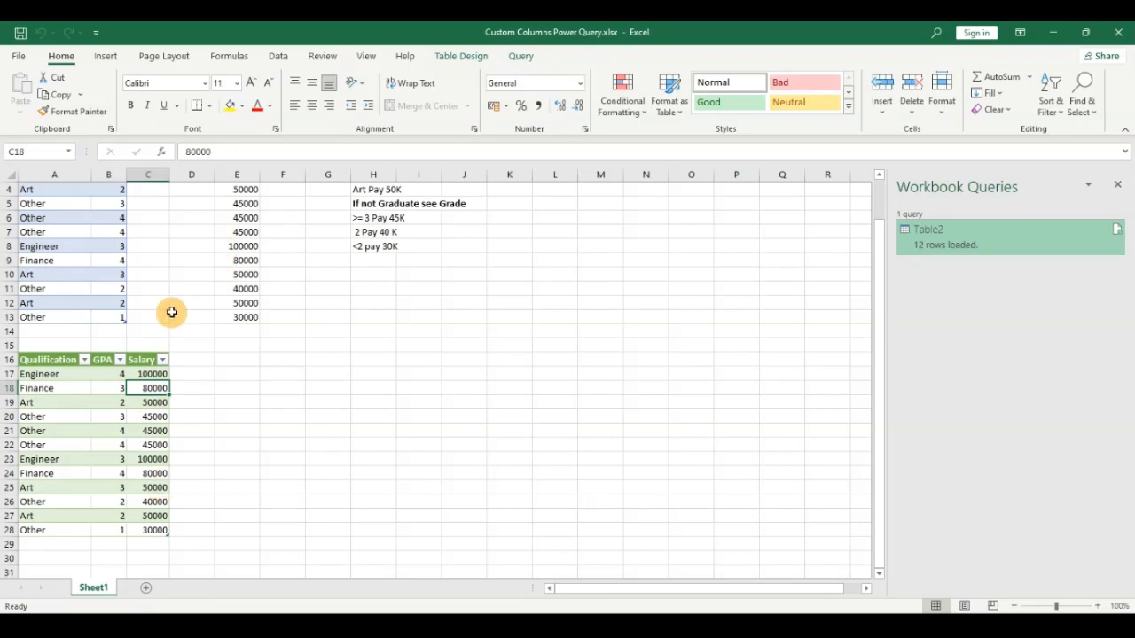
{"action": "left_click", "coordinate": [82, 414]}
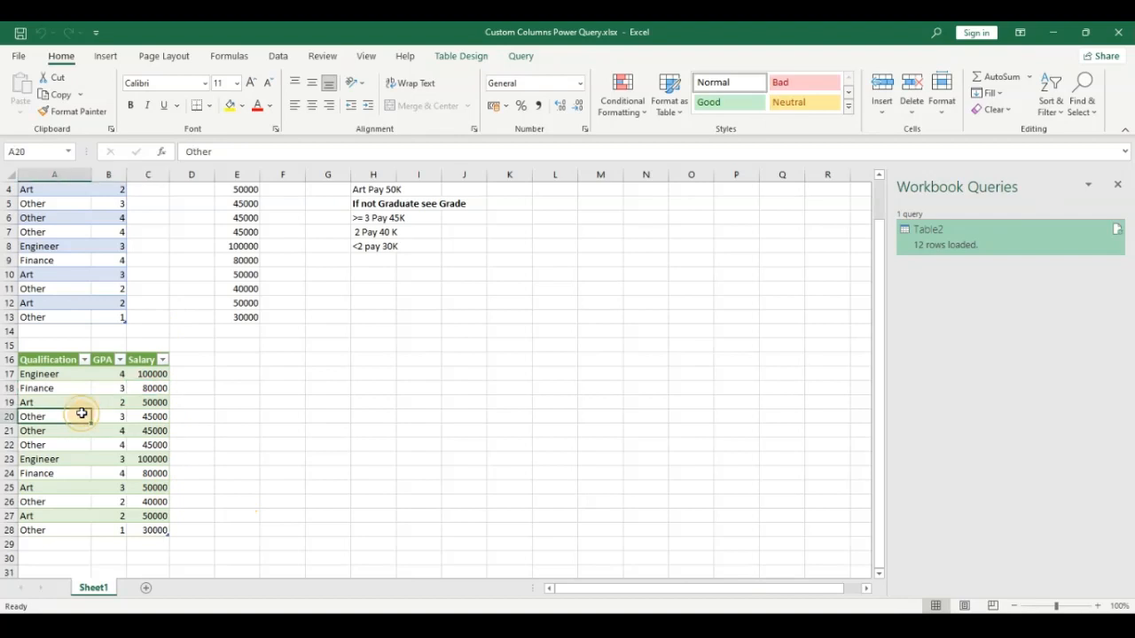
{"action": "left_click", "coordinate": [147, 374]}
{"action": "left_click", "coordinate": [137, 431]}
{"action": "left_click", "coordinate": [153, 400]}
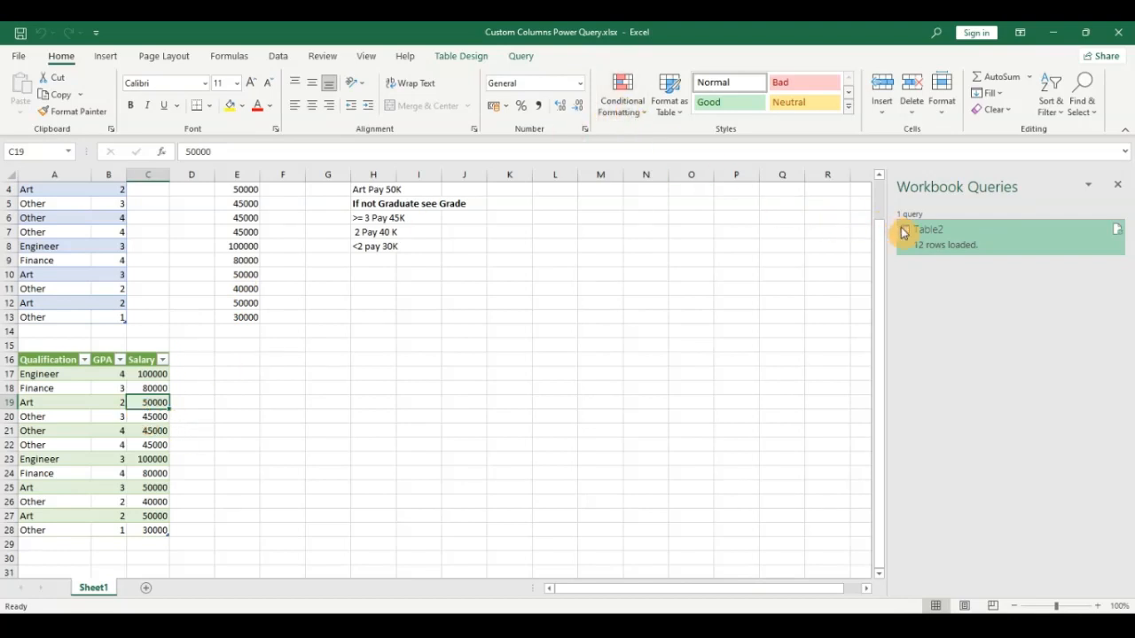
Reopen the Table2 query to review the clauses of its Added Conditional Column step, and close and load it without edits
{"action": "double_click", "coordinate": [956, 239]}
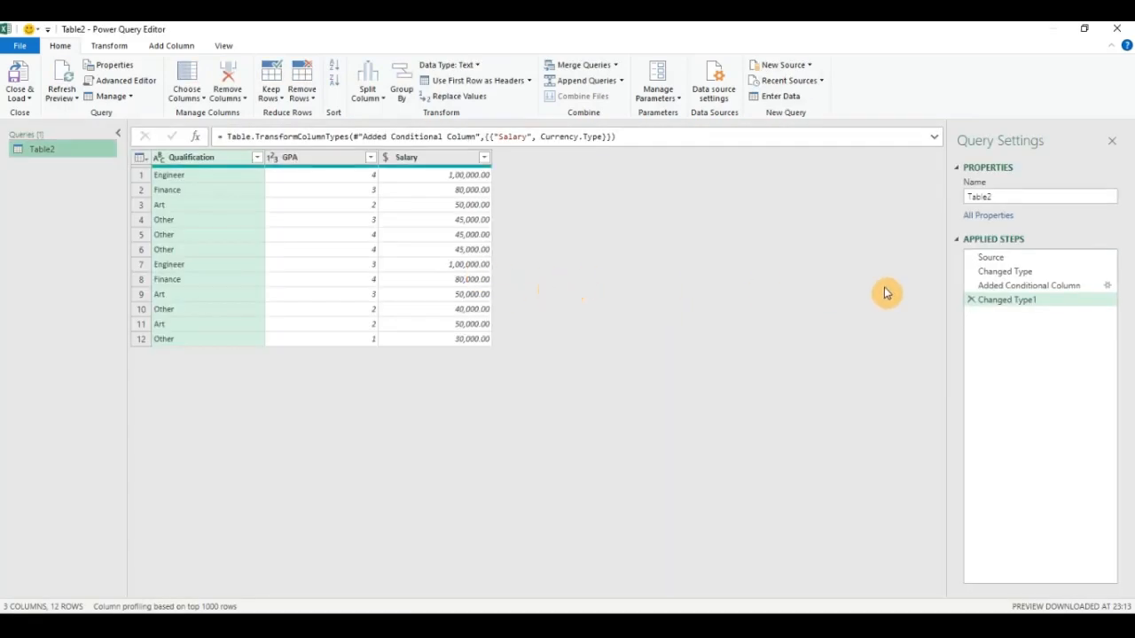
{"action": "left_click", "coordinate": [1110, 287]}
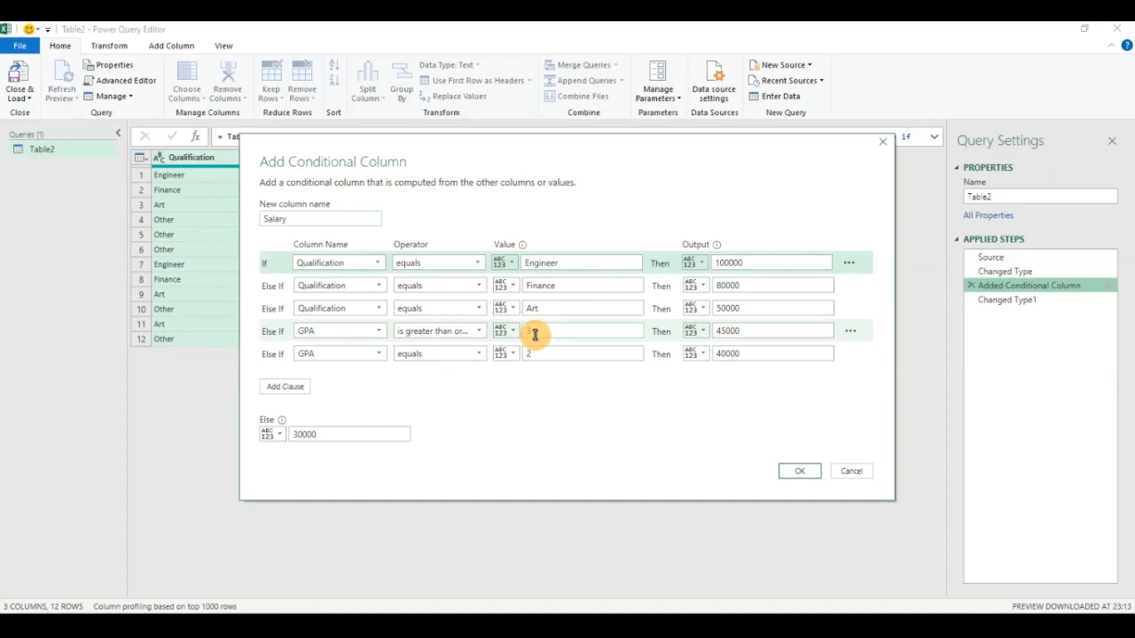
{"action": "left_click", "coordinate": [848, 472]}
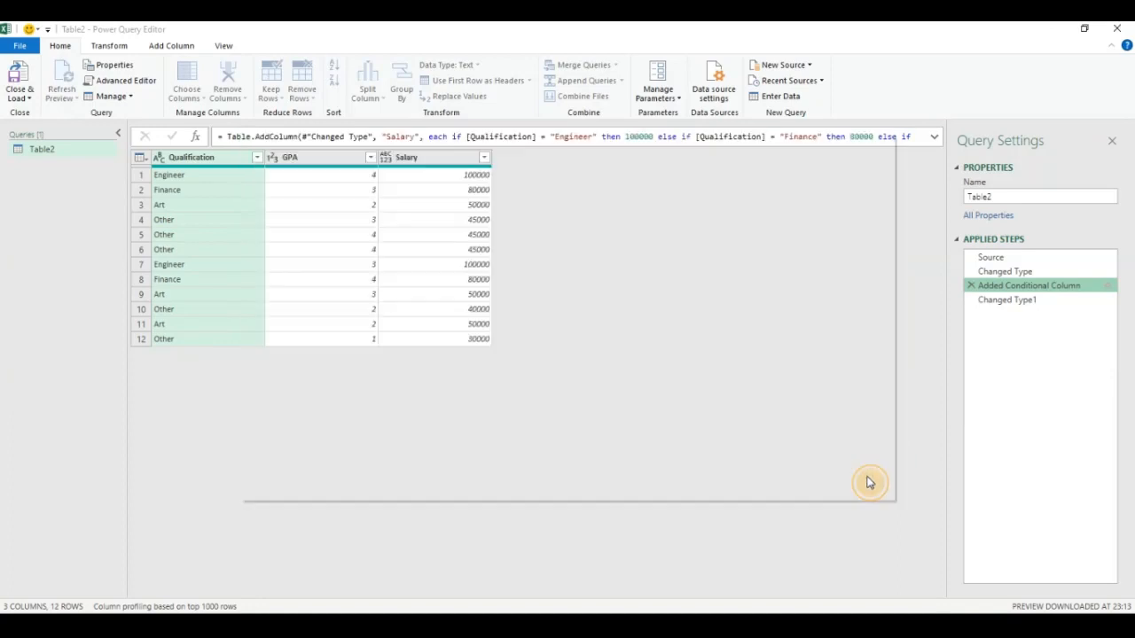
{"action": "left_click", "coordinate": [23, 99]}
{"action": "left_click", "coordinate": [37, 112]}
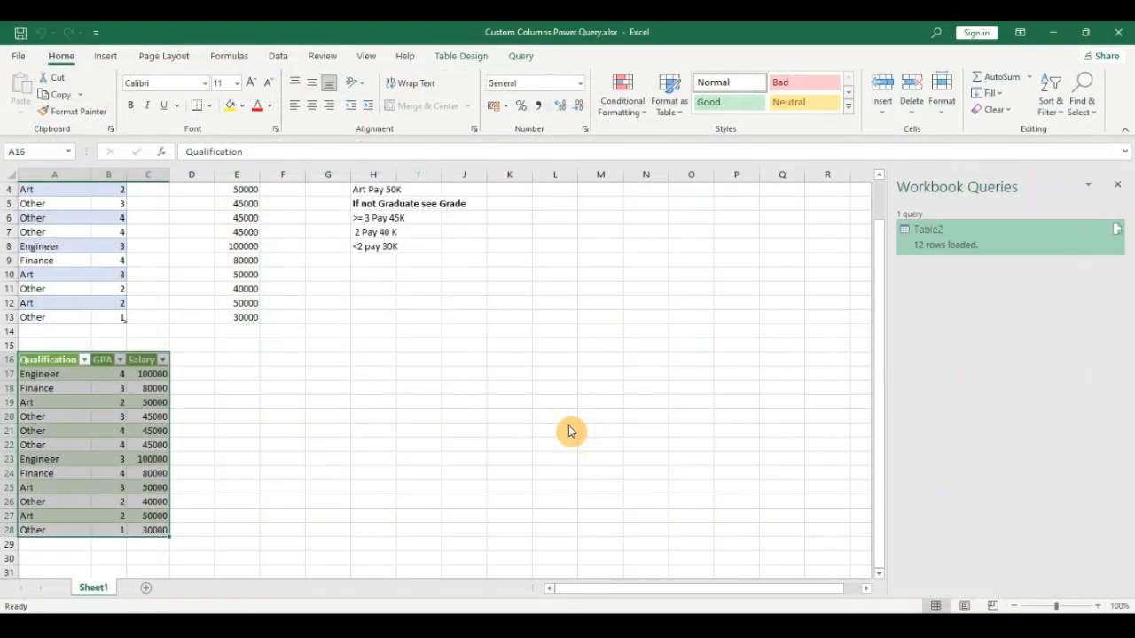